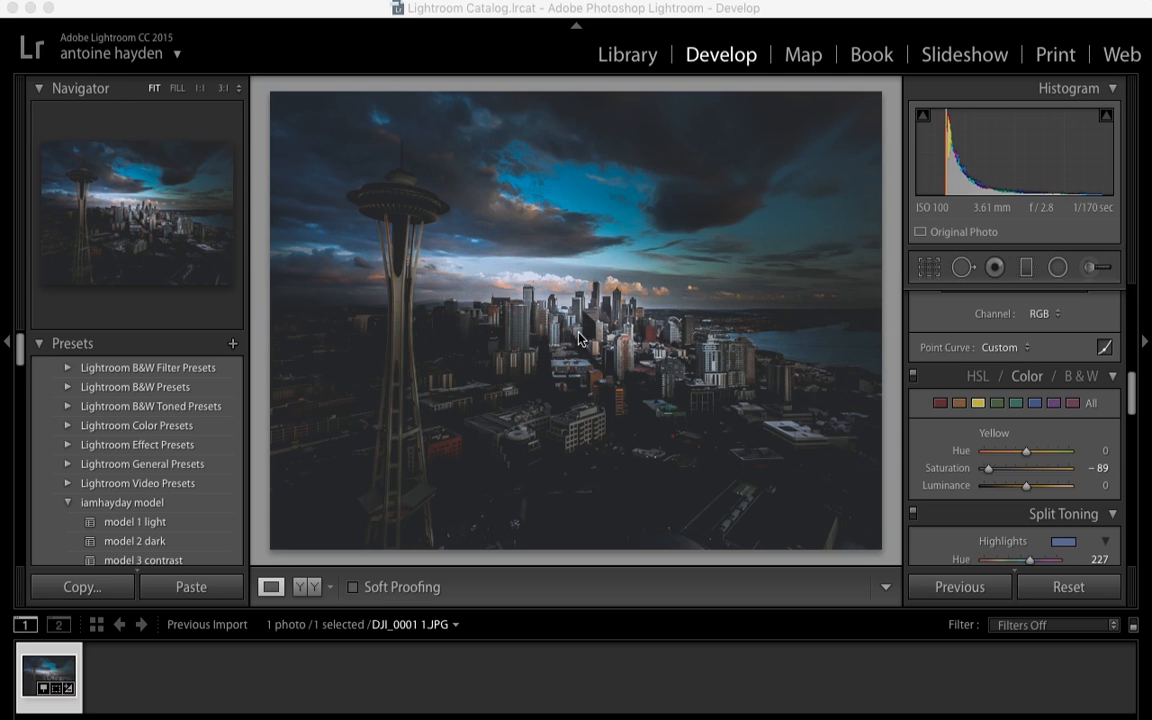
Reset all develop adjustments and crop a strip of sky off the photo's upper edge, keeping the full width
click(1068, 588)
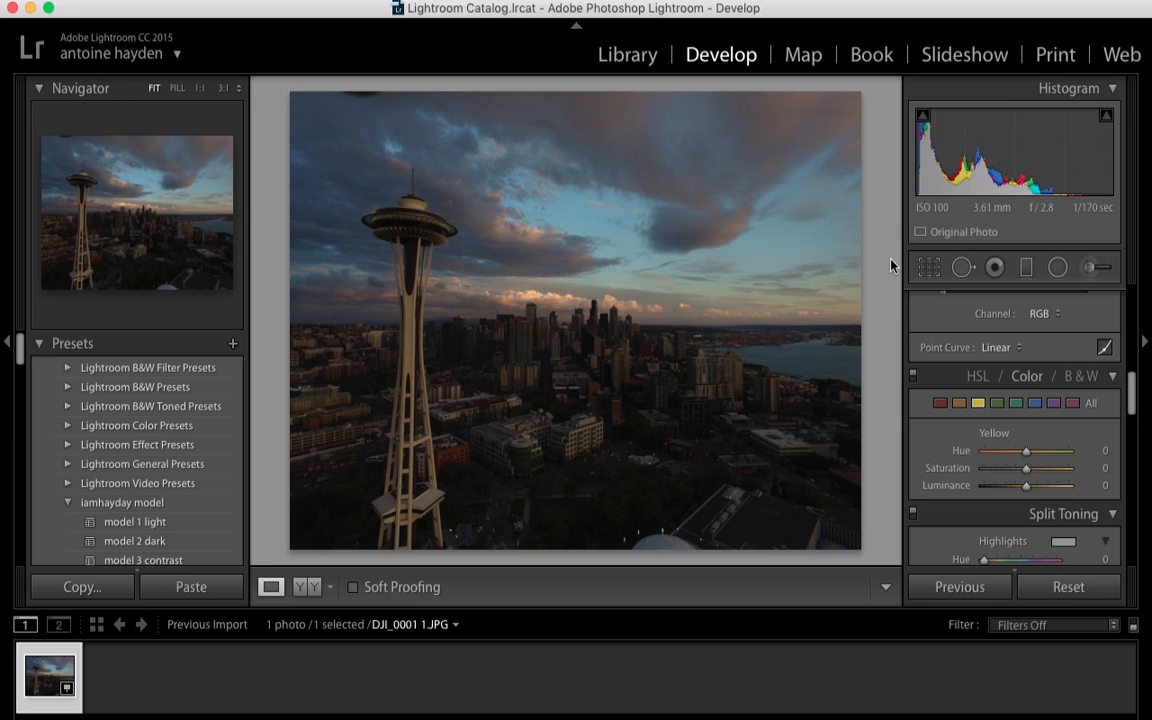
click(929, 267)
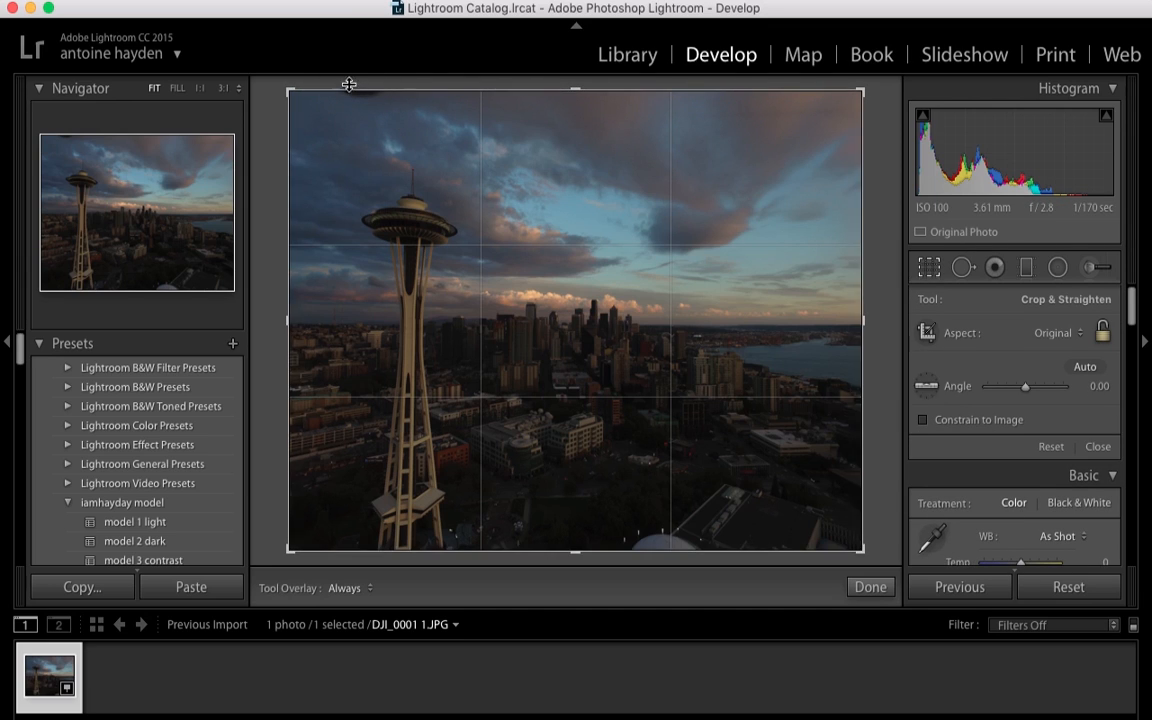
drag(573, 89, 573, 122)
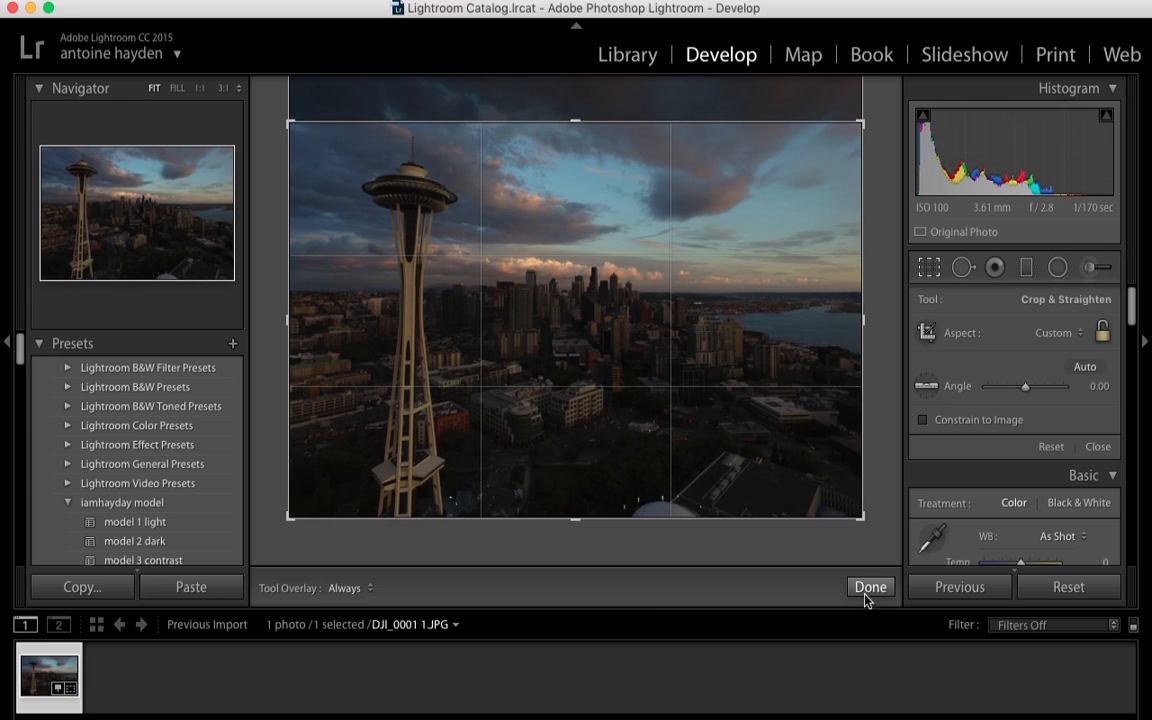
click(867, 594)
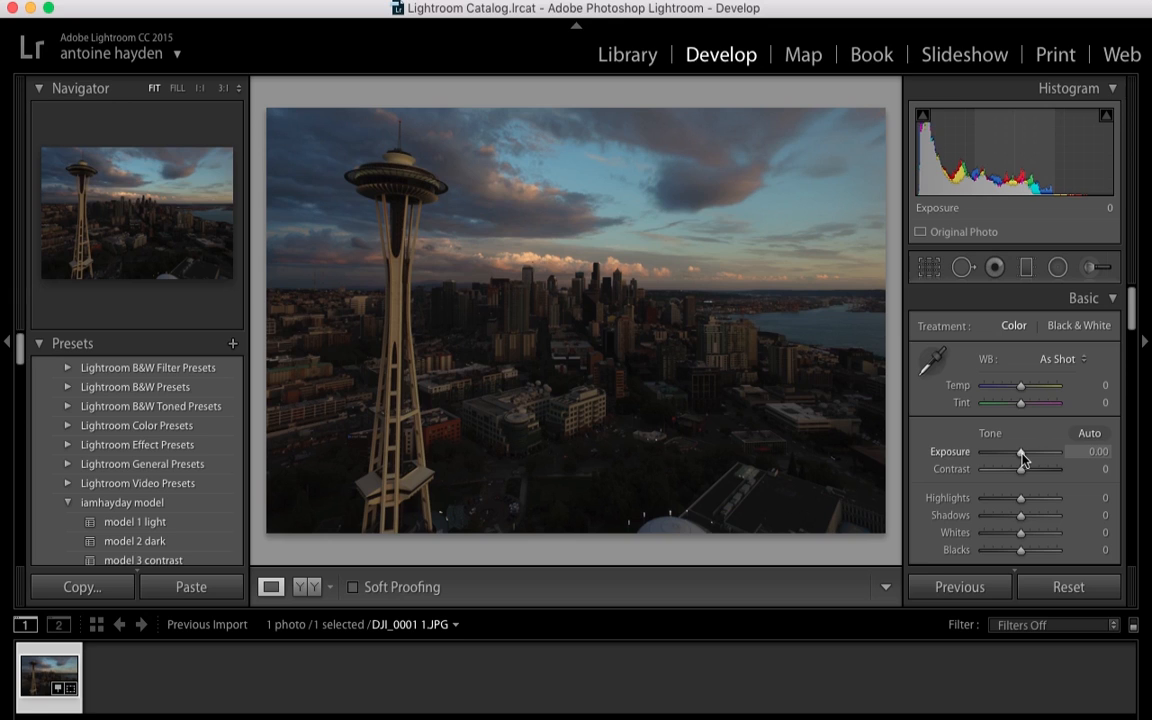
Raise the exposure to +0.80 and set the white balance by sampling the pale dome at the photo's lower edge as neutral
drag(1022, 457, 1029, 458)
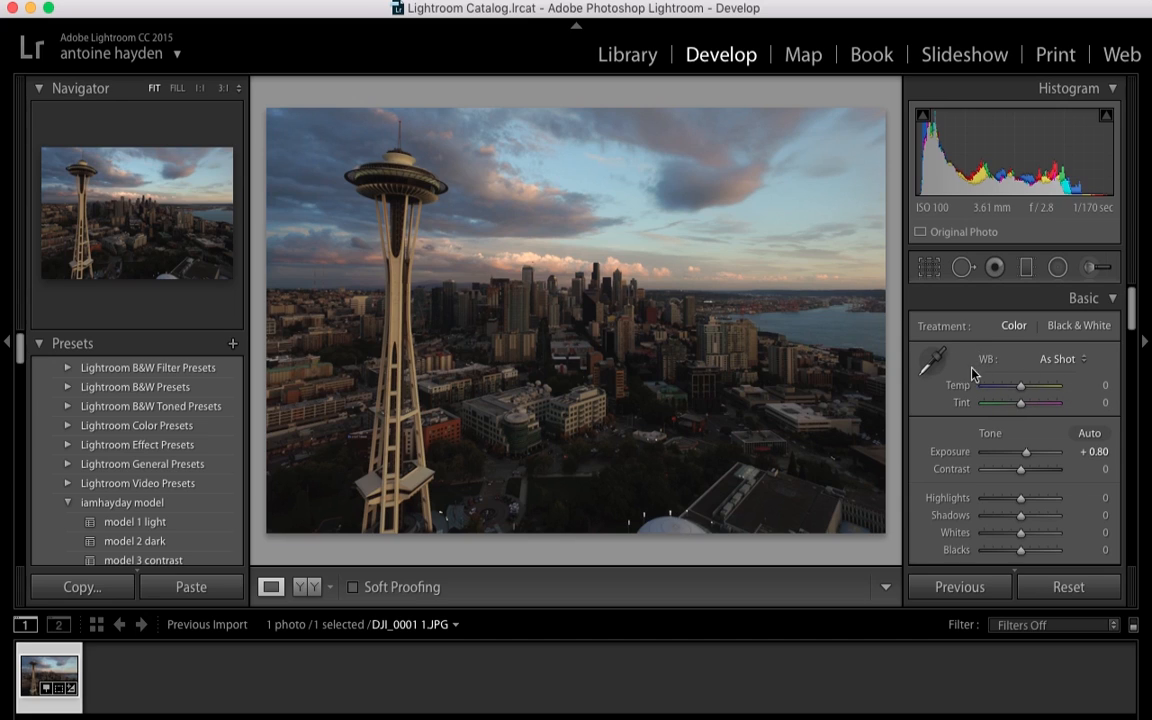
click(936, 364)
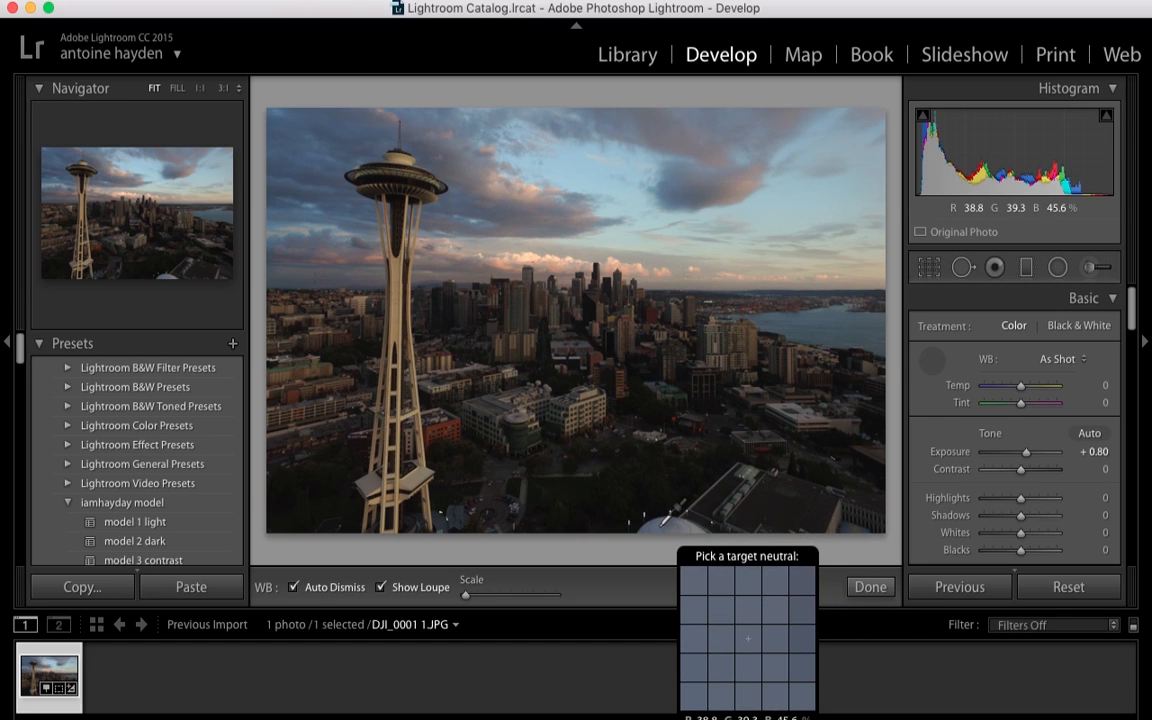
click(662, 523)
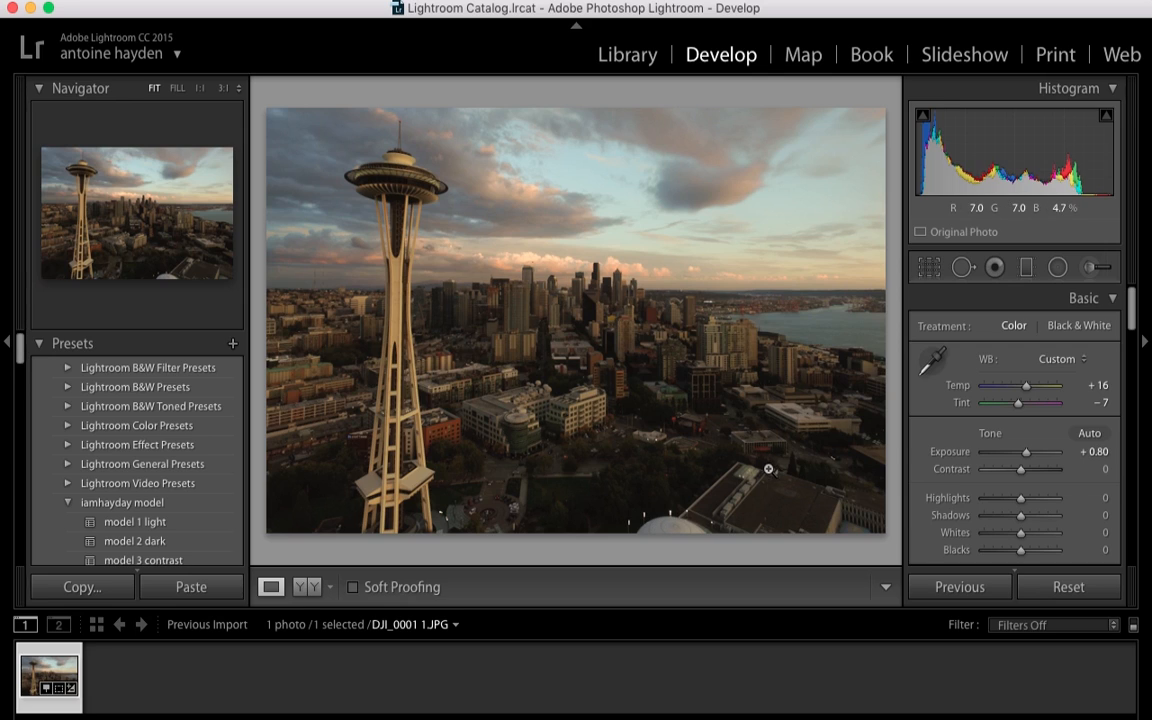
Add three anchor points along the RGB tone curve, in the highlights, at the midpoint and in the shadows
drag(1131, 316, 1132, 373)
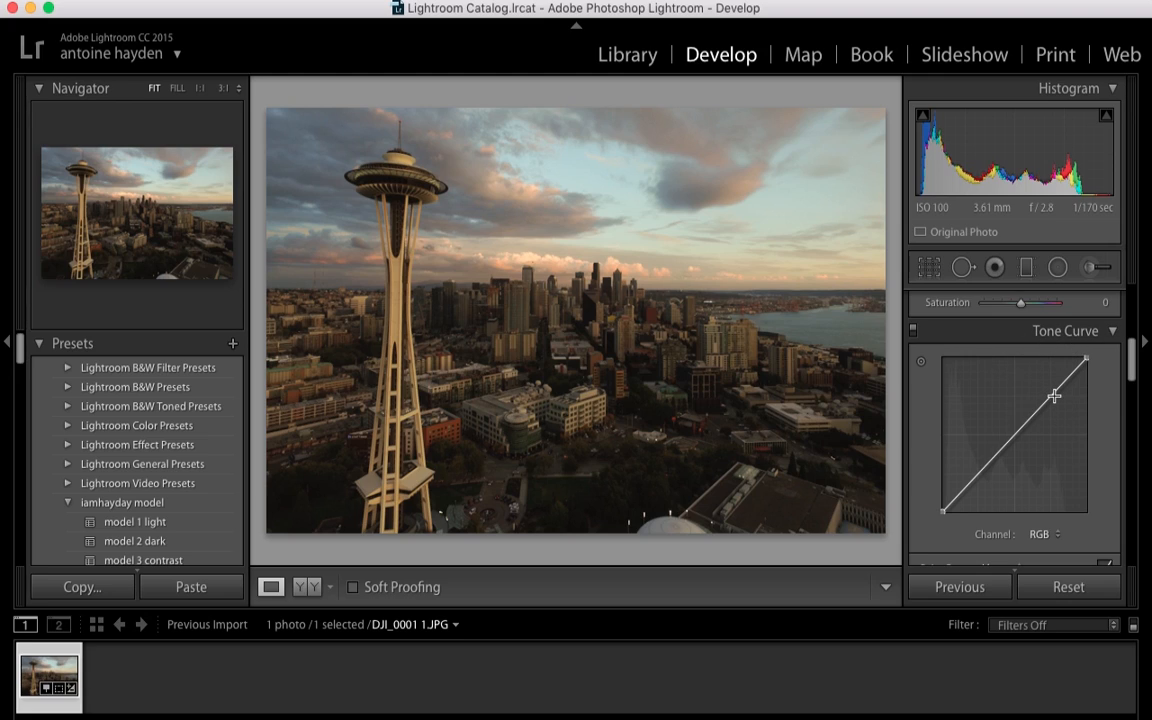
drag(1131, 360, 1135, 370)
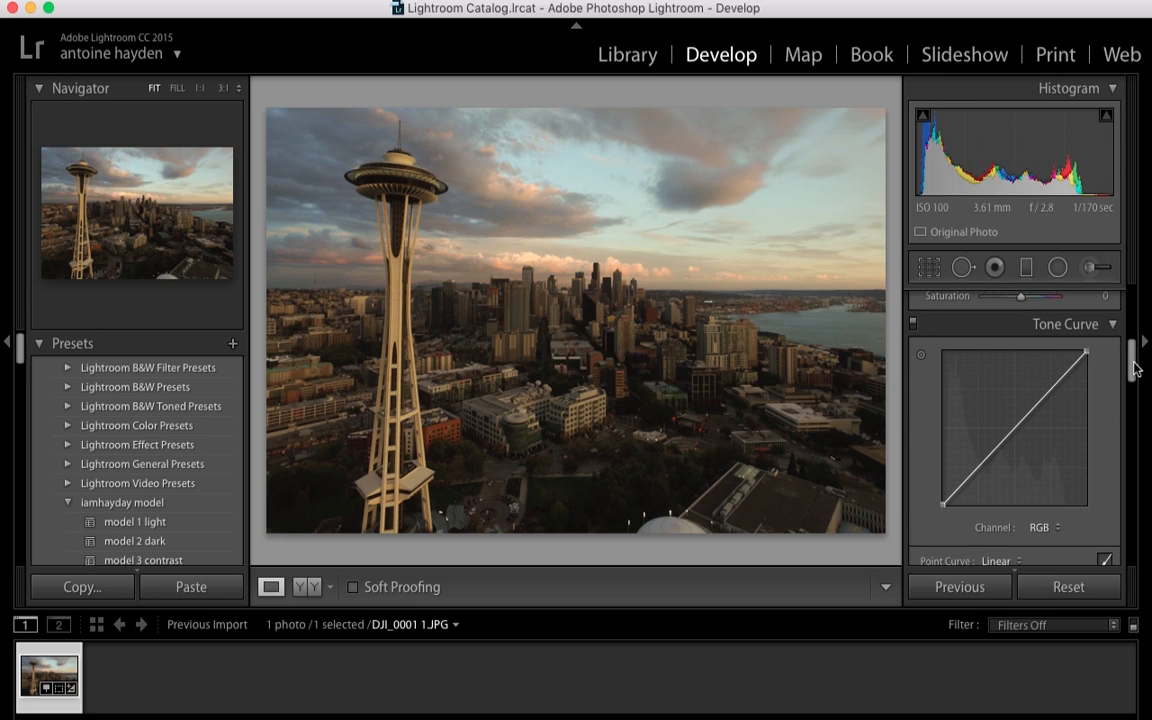
click(1050, 389)
click(1016, 428)
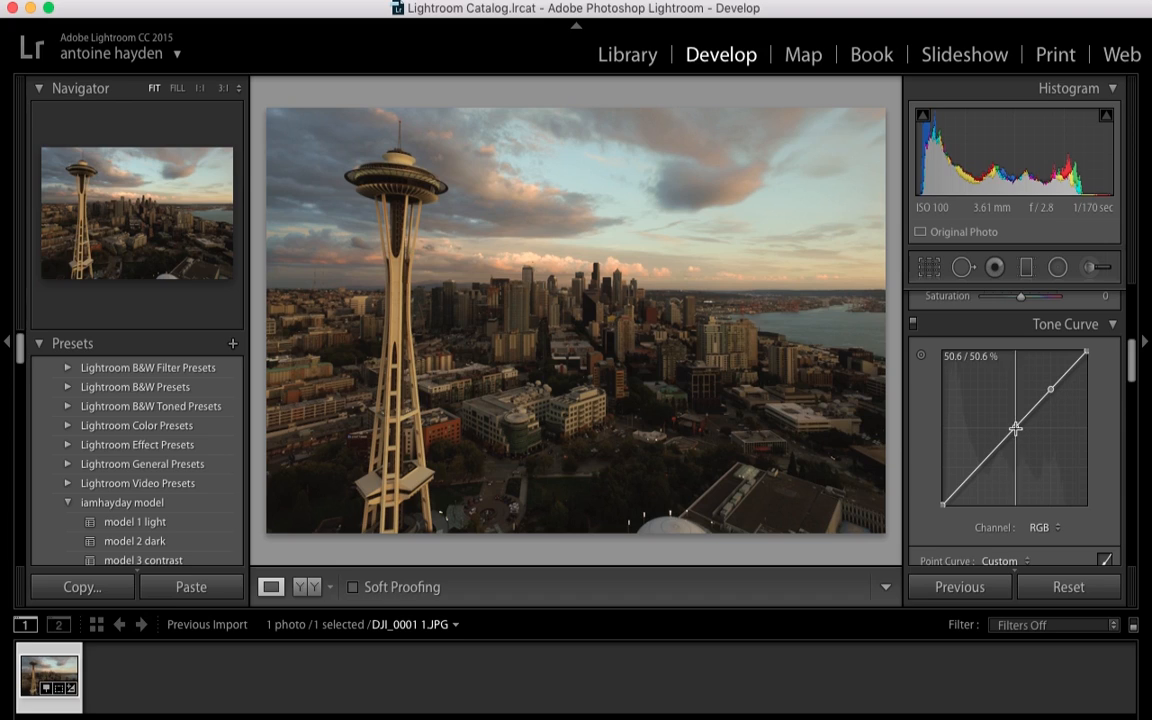
click(978, 467)
Pull the white end of the tone curve down to 94.5 / 83.1 % and add another point in the deep shadows
click(1052, 388)
drag(1087, 353, 1081, 377)
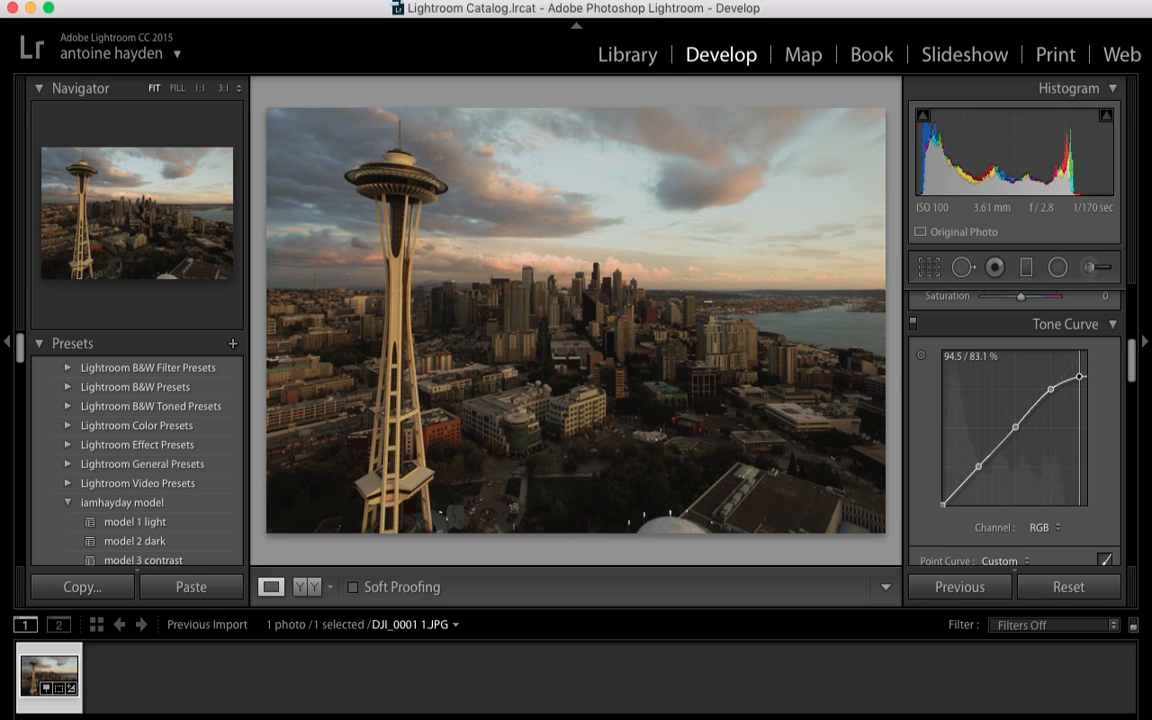
drag(949, 498, 963, 484)
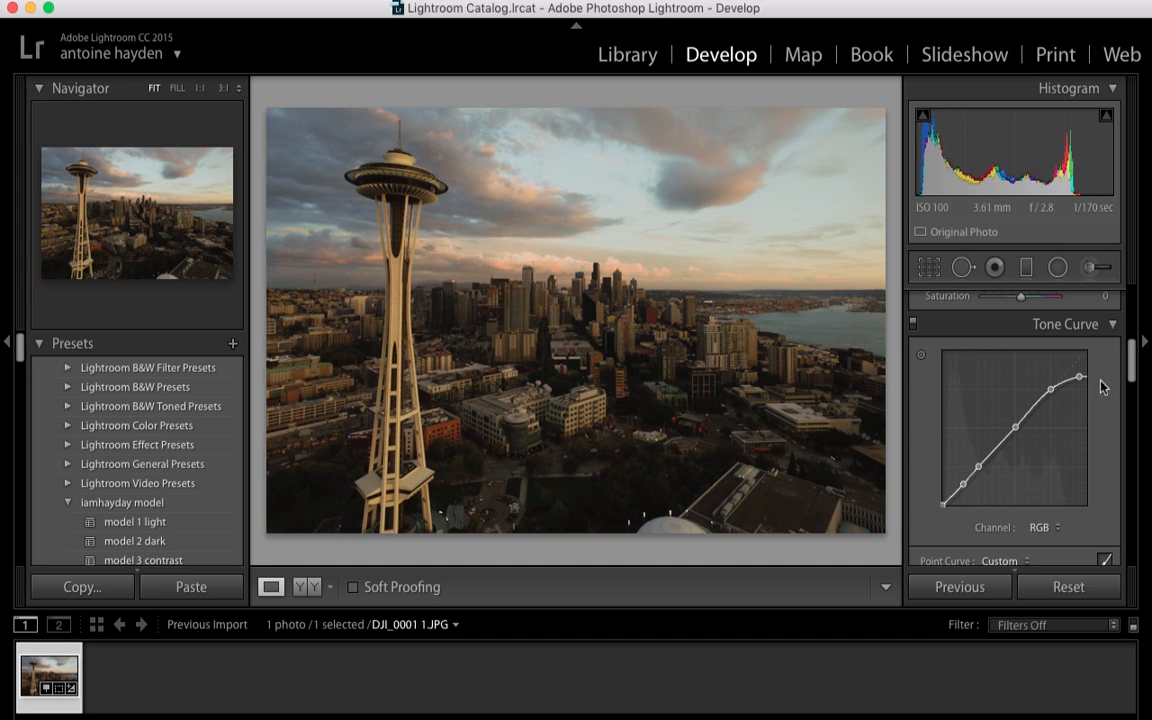
Set the basic tones to Highlights -100, Shadows +100, Whites +31 and Blacks -68
mouse_move(1133, 370)
mouse_down()
mouse_move(1135, 322)
mouse_move(1132, 345)
mouse_up()
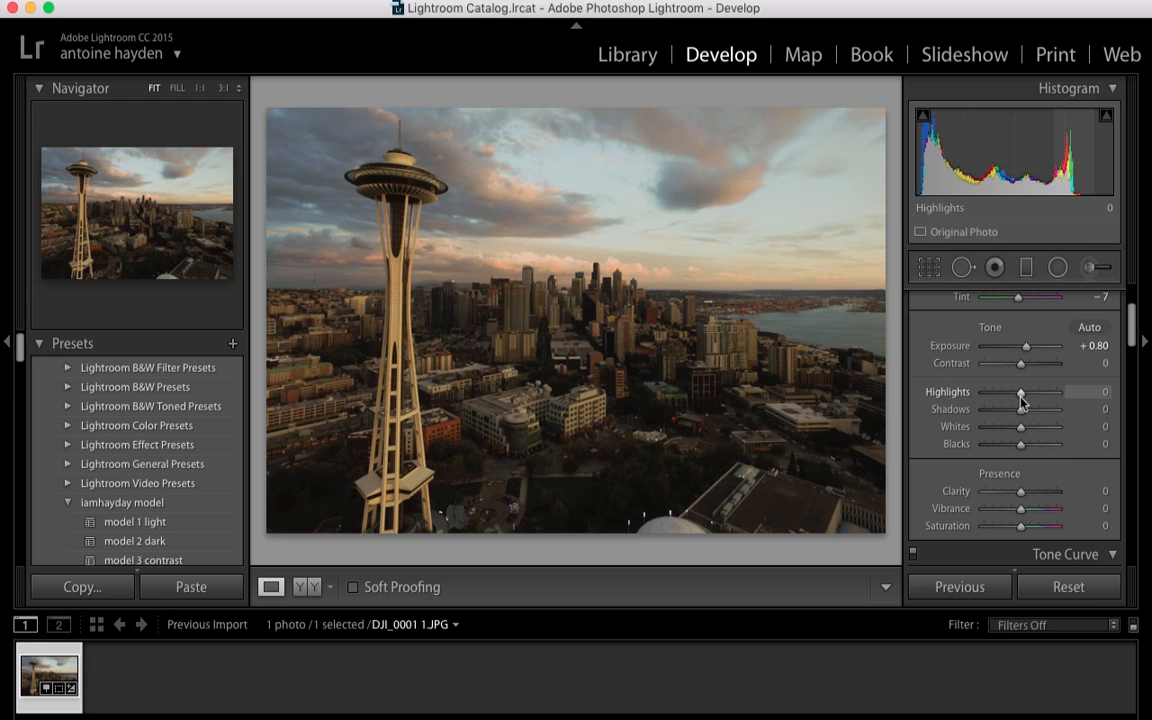
drag(1021, 396, 944, 404)
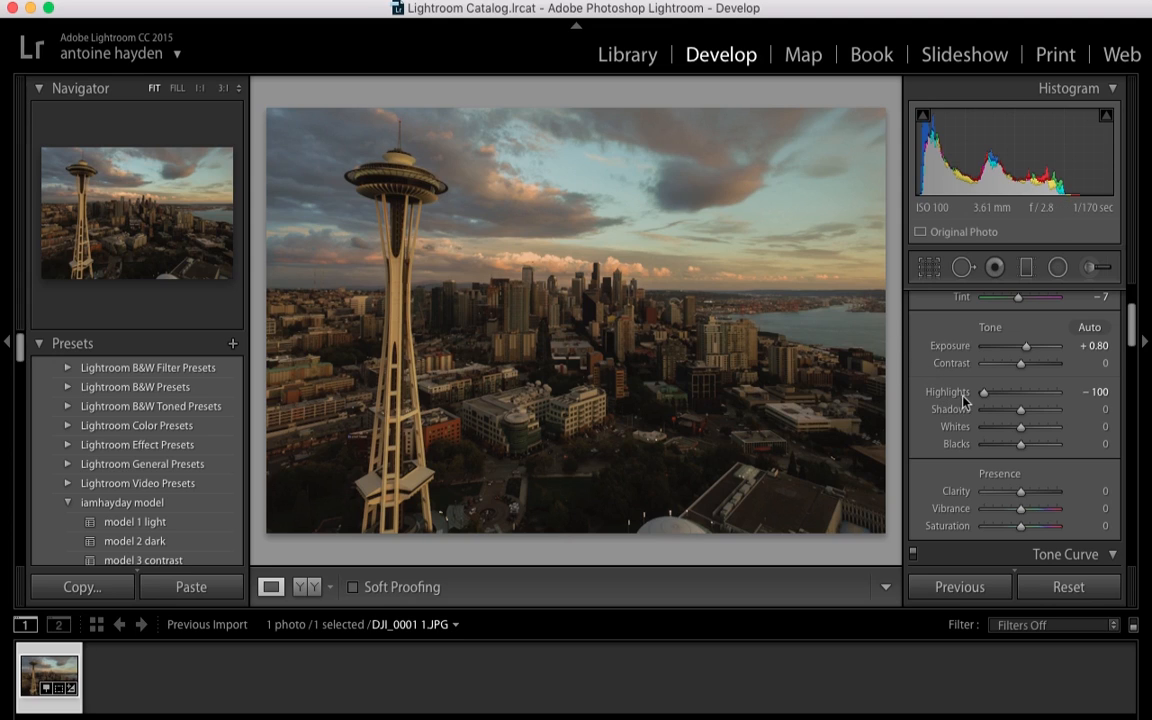
drag(1022, 414, 1092, 418)
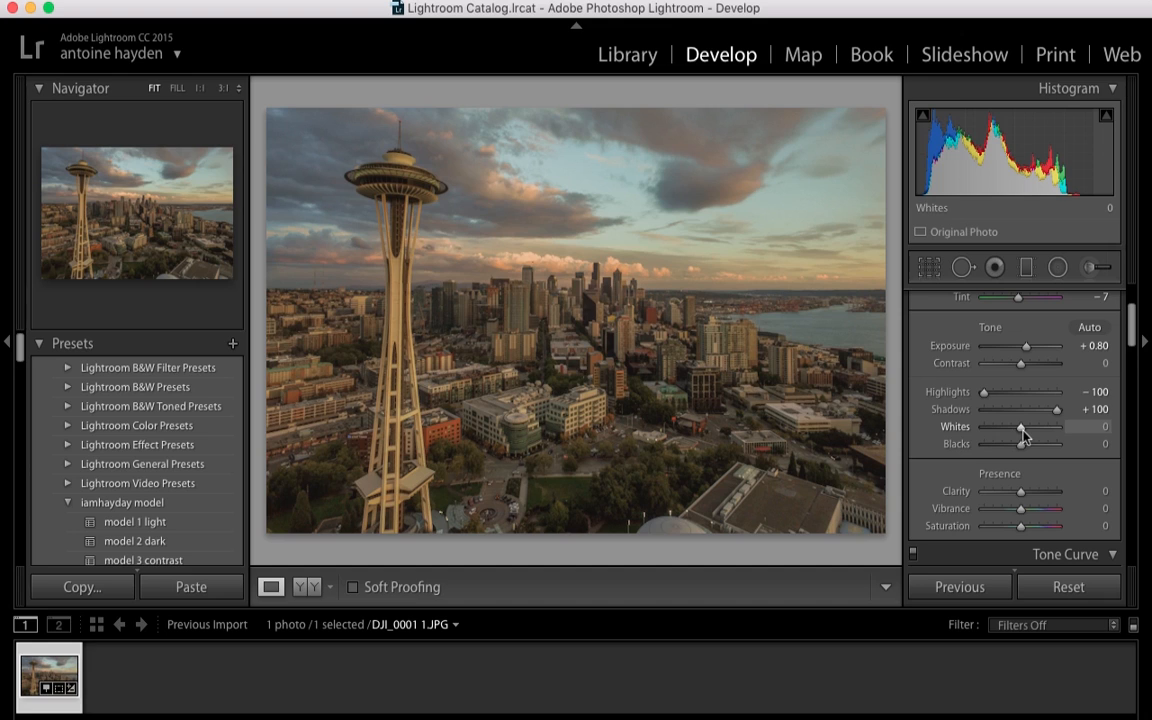
drag(1022, 430, 999, 454)
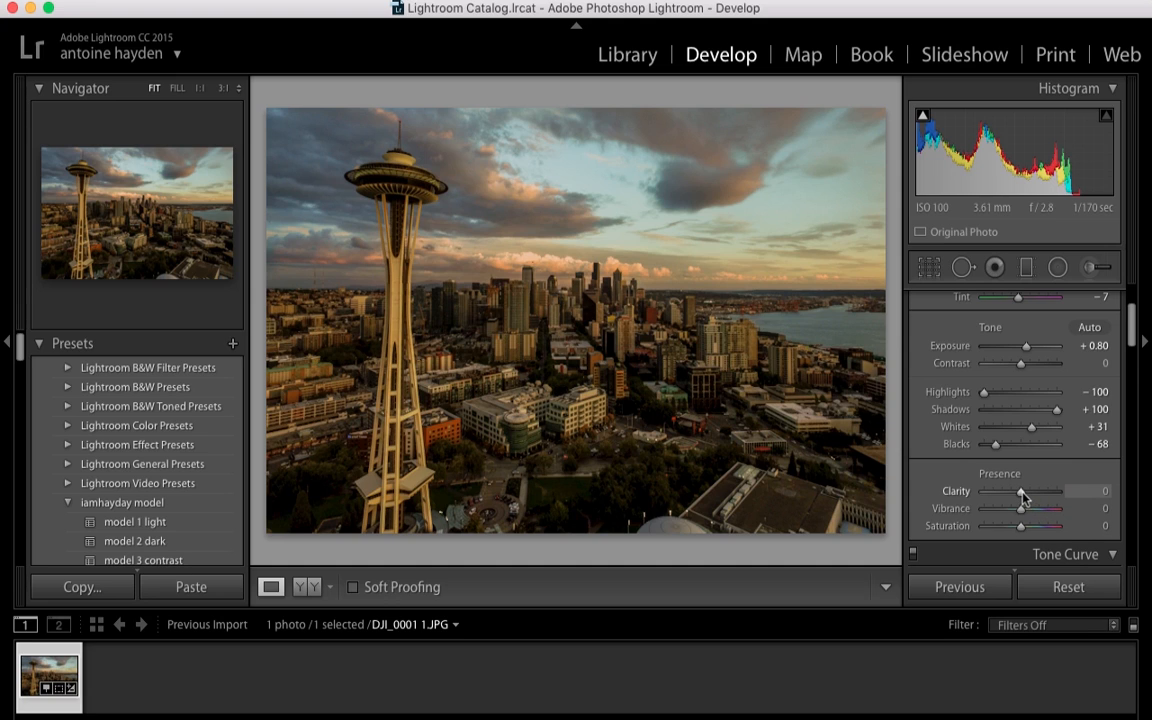
Set the presence values to Clarity +71, Vibrance -60 and Saturation +28
drag(1023, 497, 1052, 497)
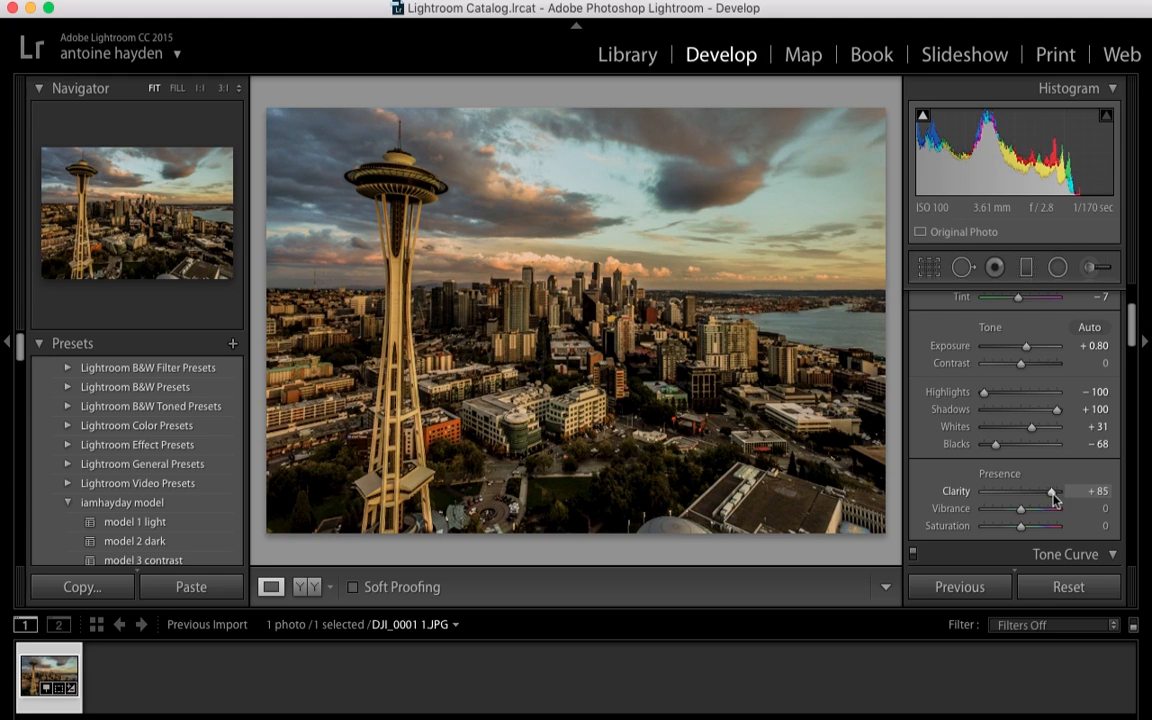
mouse_move(1052, 494)
mouse_down()
mouse_move(982, 495)
mouse_move(1047, 494)
mouse_up()
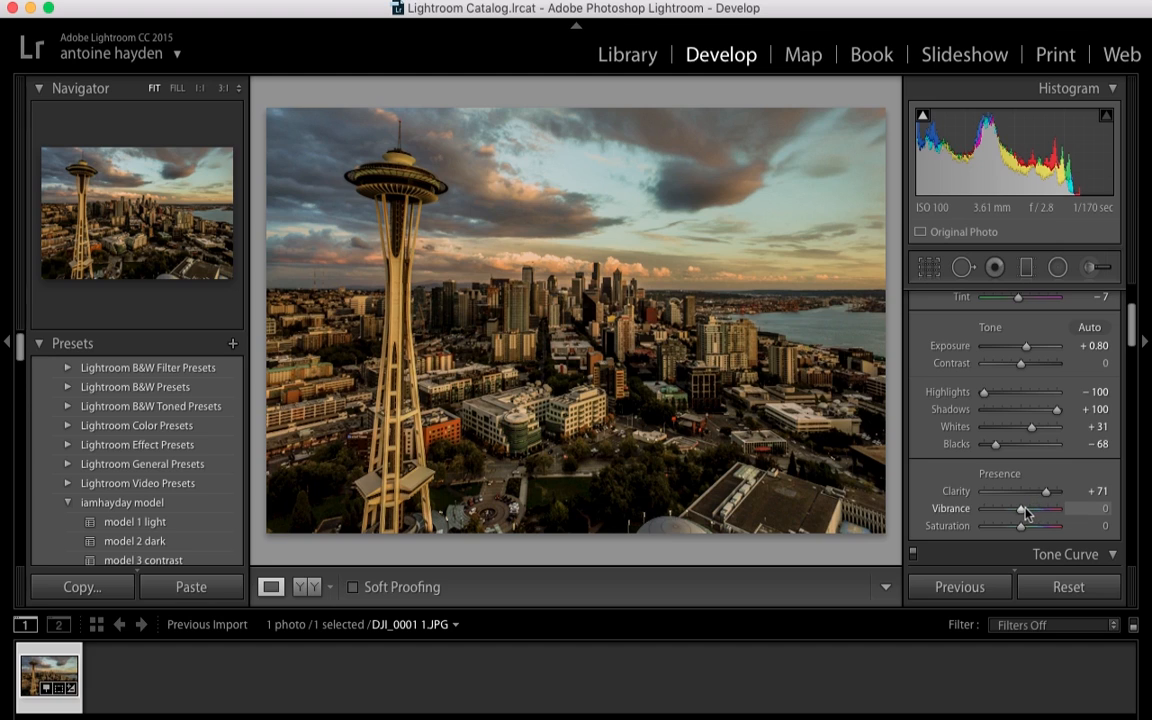
drag(1021, 513, 1002, 515)
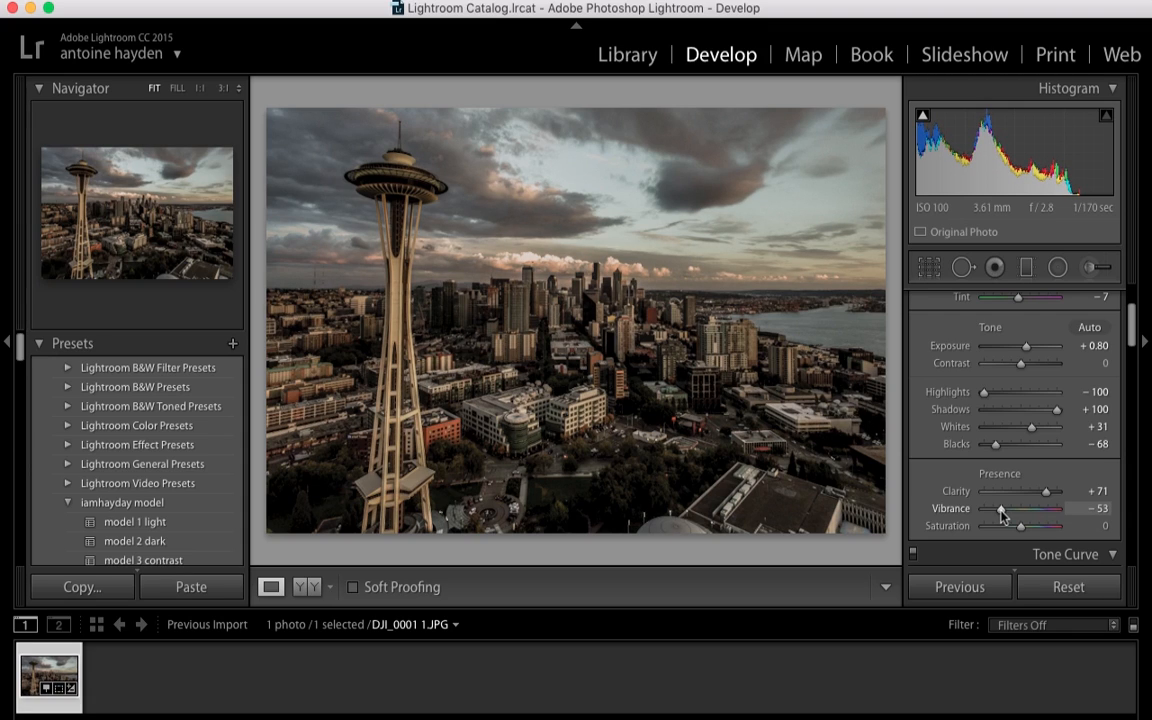
drag(1022, 530, 1003, 515)
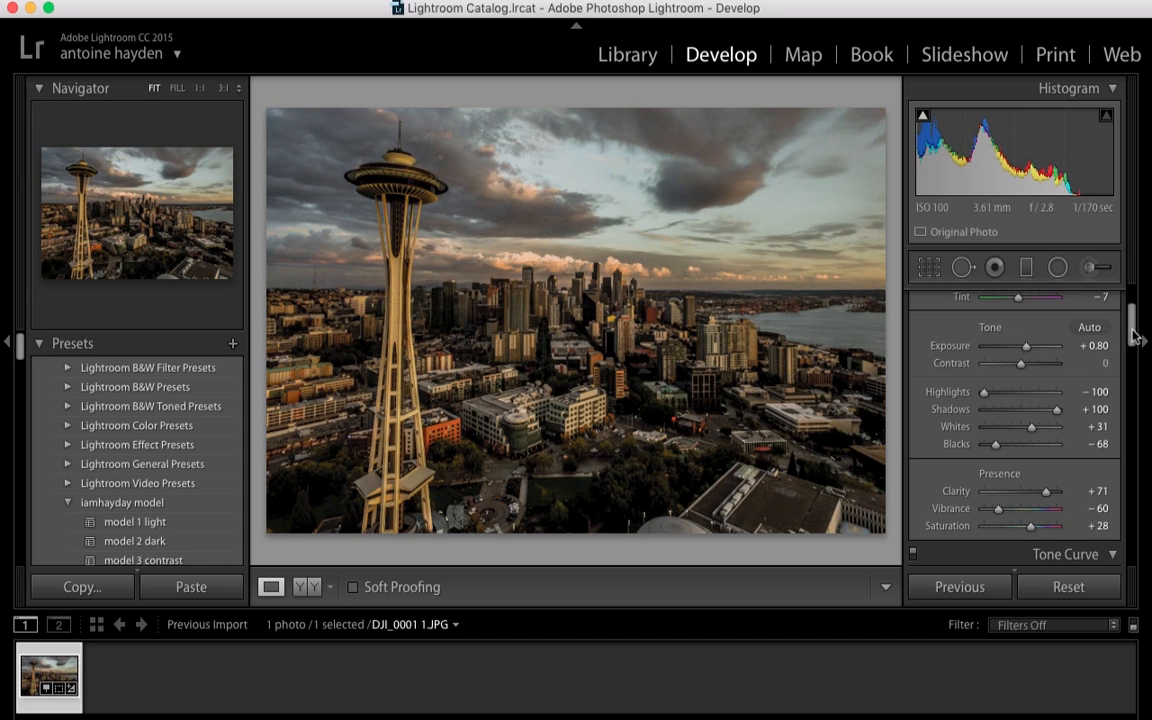
Reduce the yellow saturation to -68, and set orange to luminance -49 and saturation +45
drag(1133, 335, 1110, 400)
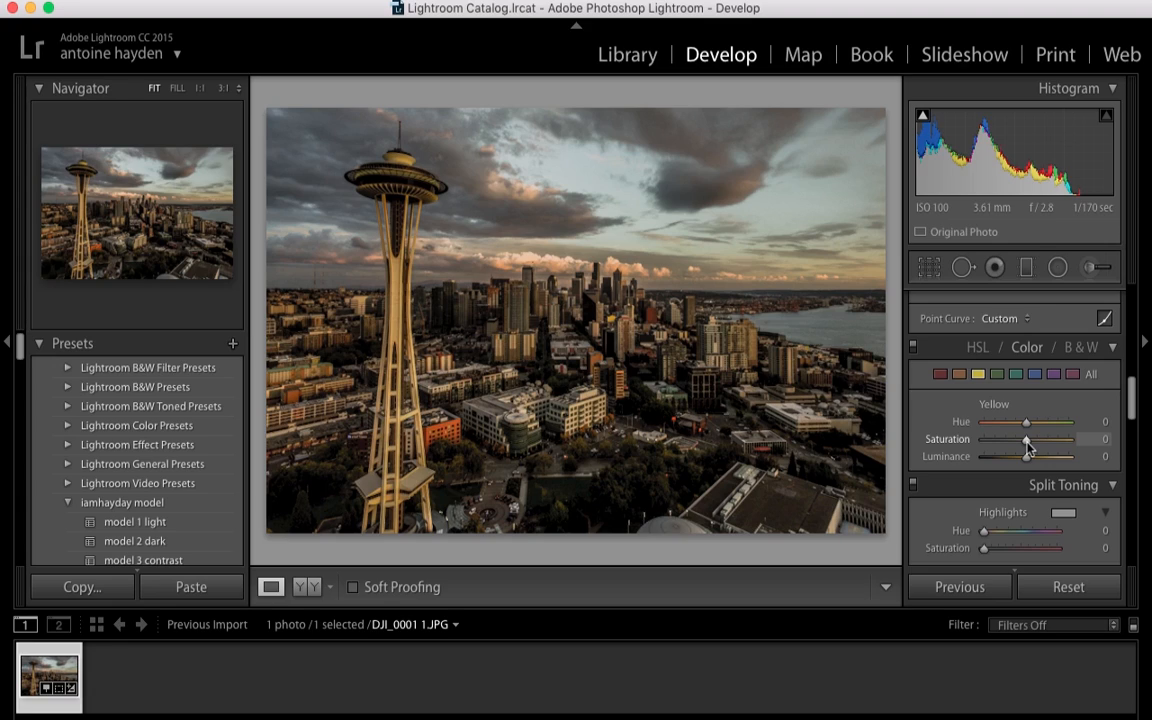
drag(1028, 446, 997, 446)
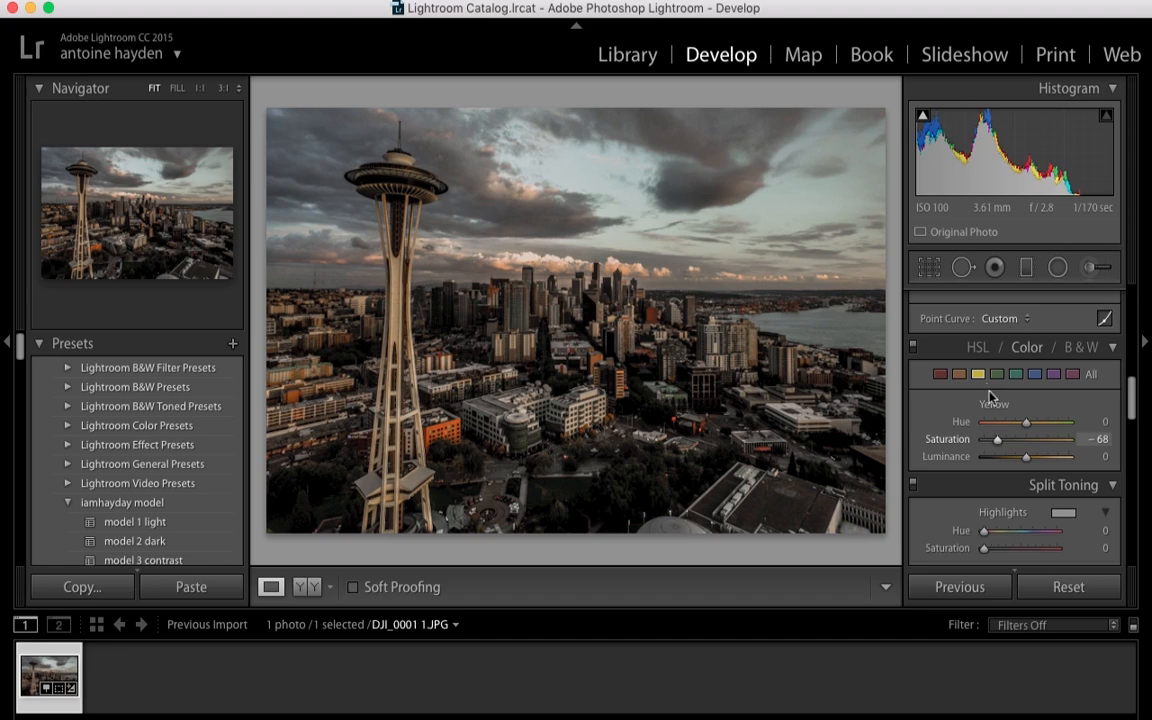
click(959, 374)
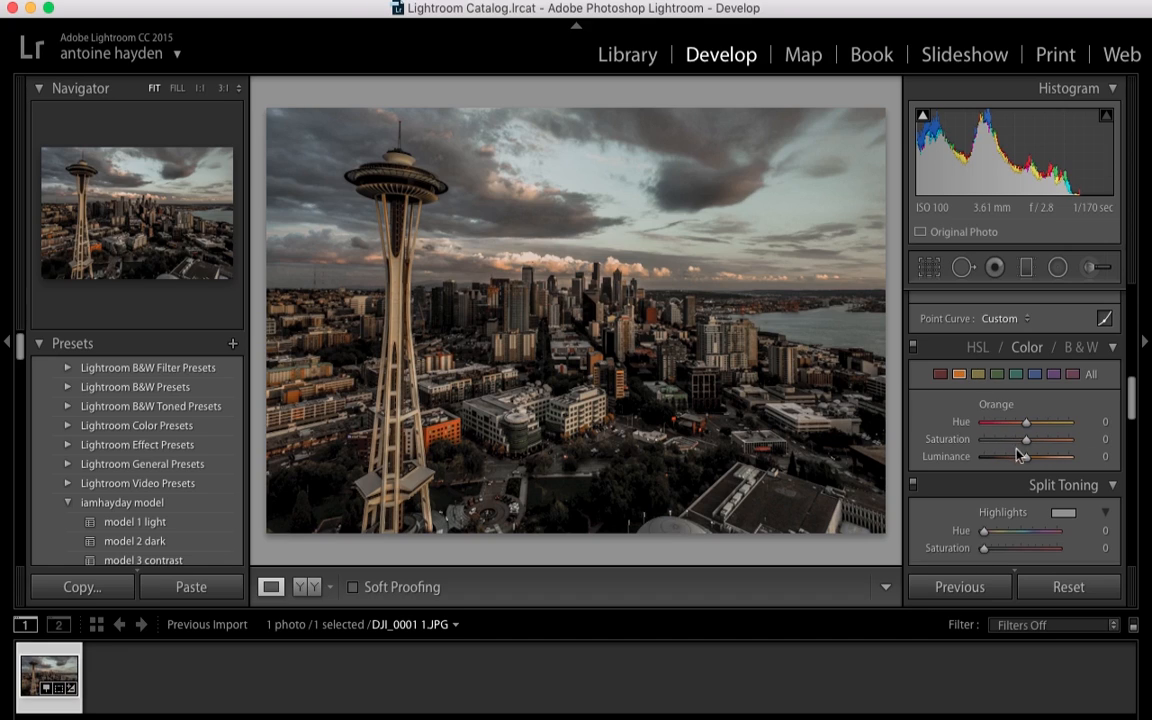
drag(1029, 459, 1010, 459)
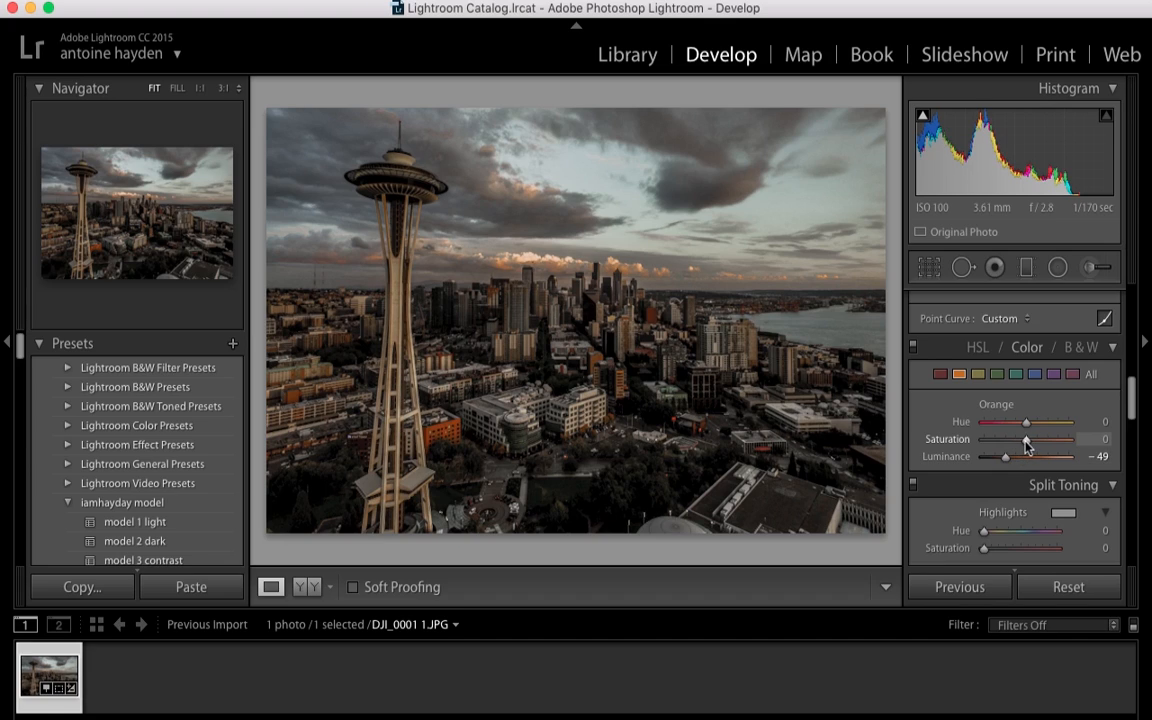
drag(1024, 439, 1044, 439)
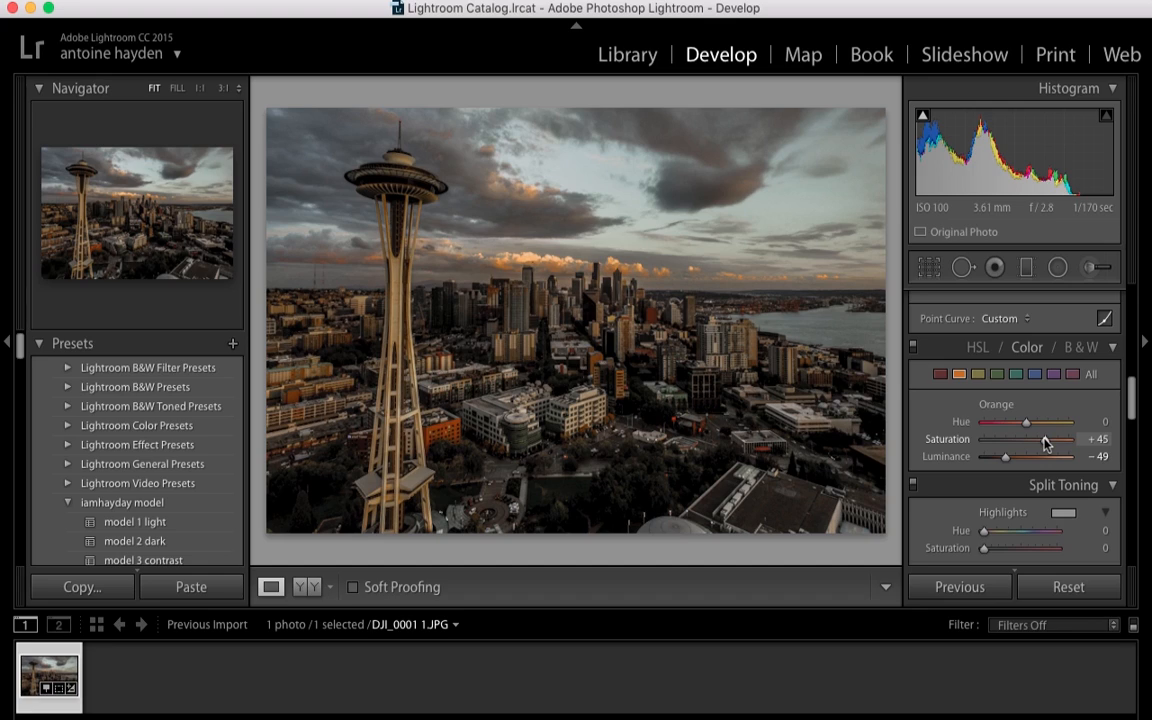
Set the blue color range to saturation +2 and luminance -47
click(1037, 376)
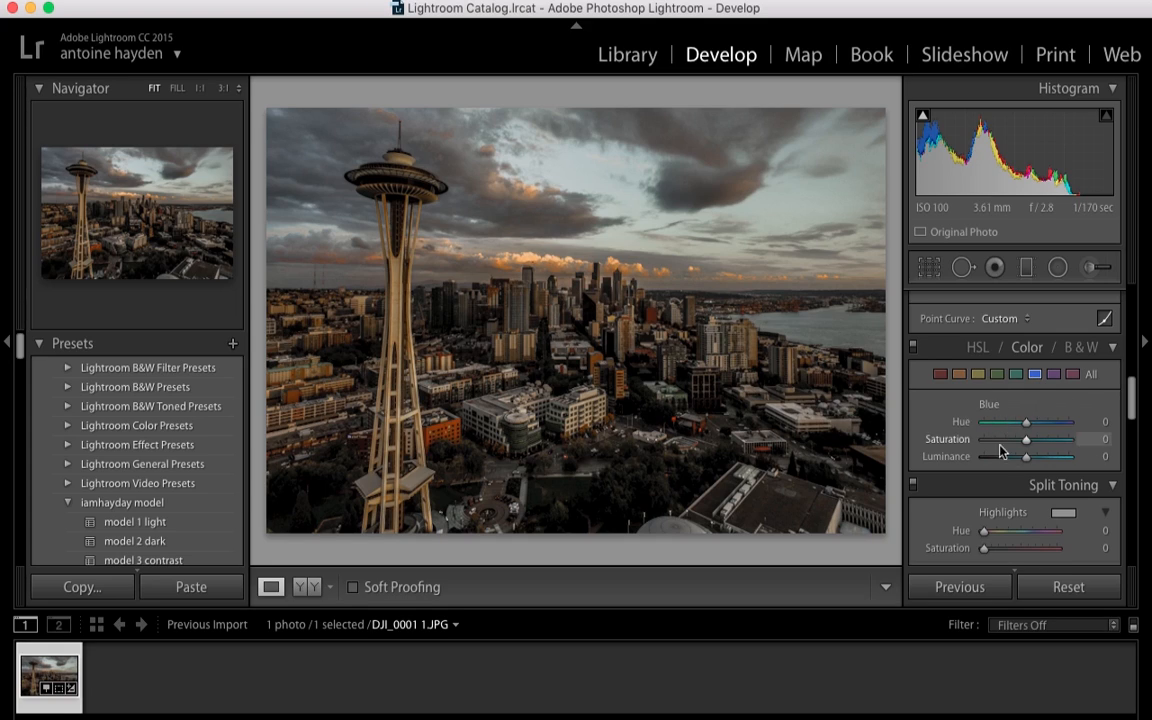
mouse_move(1027, 462)
mouse_down()
mouse_move(982, 462)
mouse_move(1040, 440)
mouse_move(1073, 444)
mouse_move(1029, 447)
mouse_up()
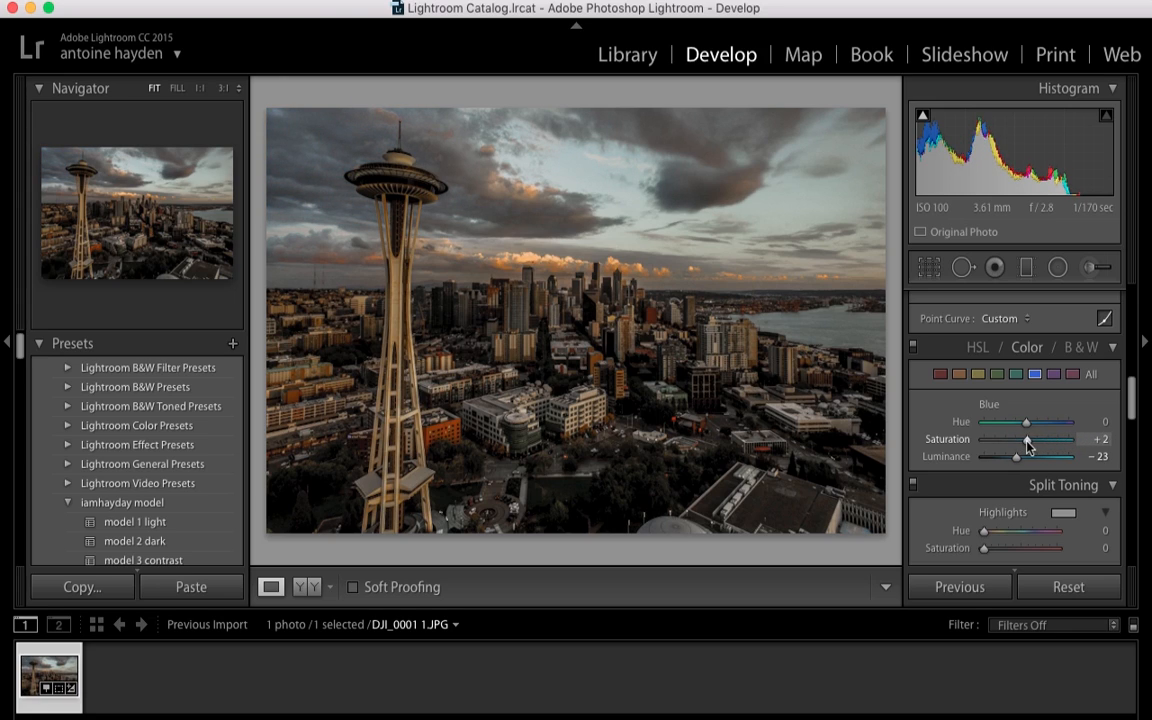
drag(1016, 456, 1007, 460)
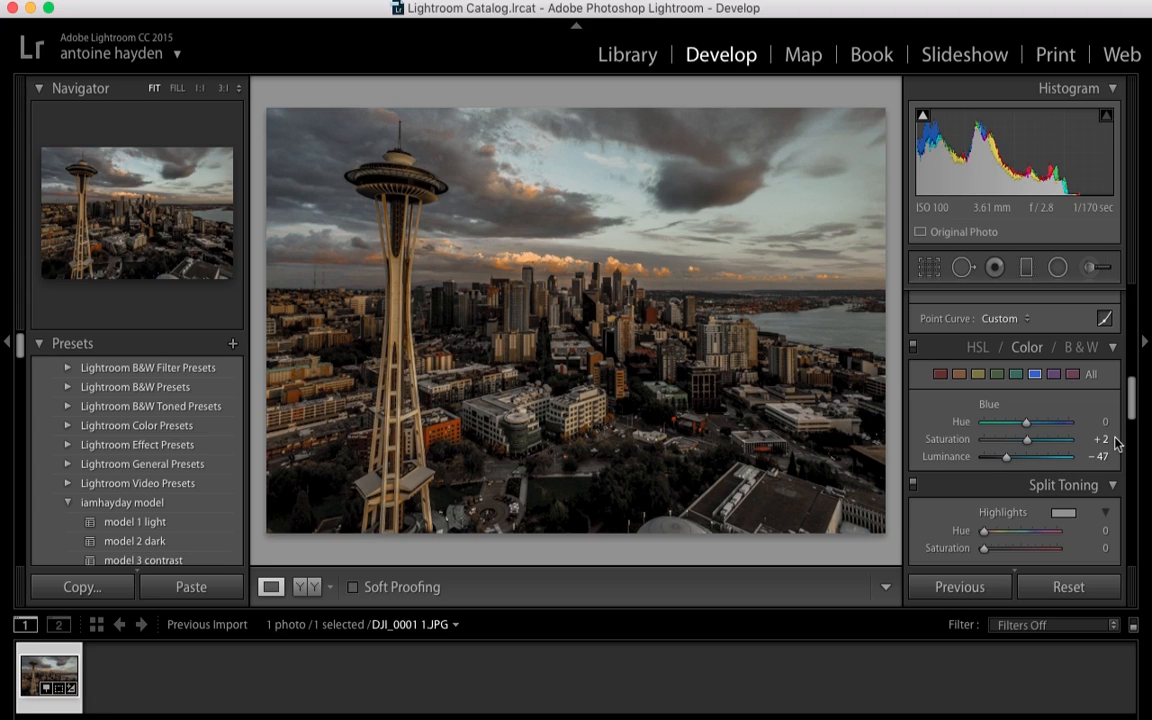
Tint the highlights blue with split toning, using hue 237 and saturation 47
scroll(1133, 423, down, 3)
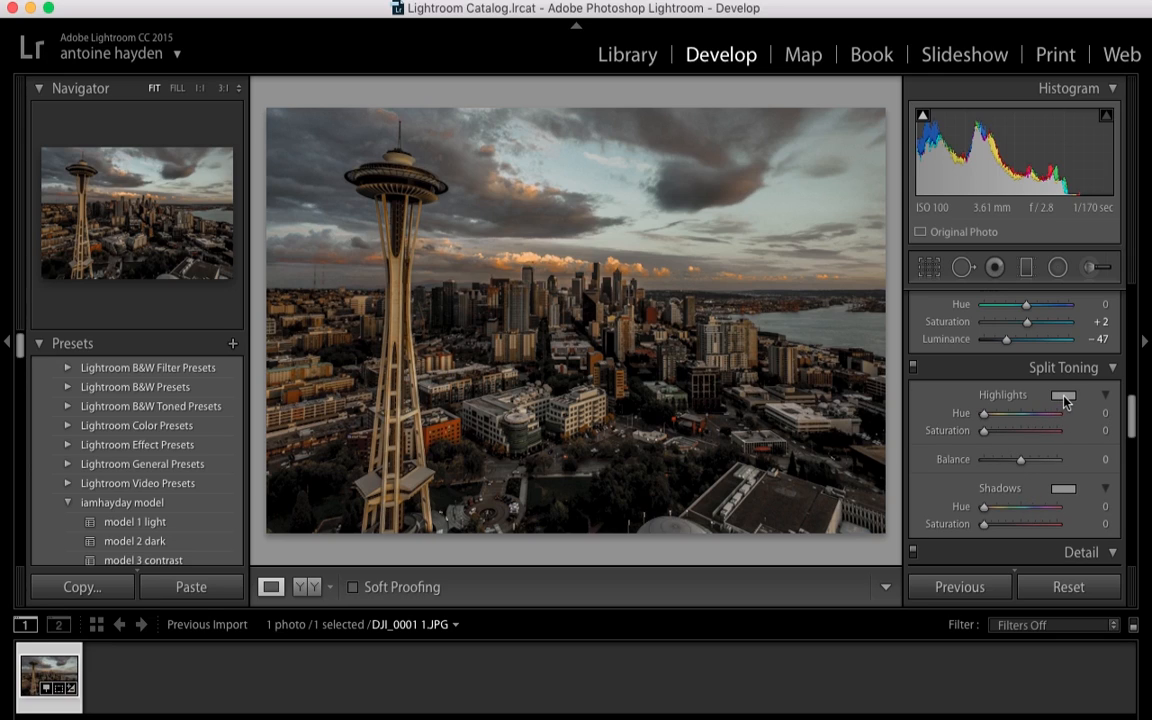
click(1064, 397)
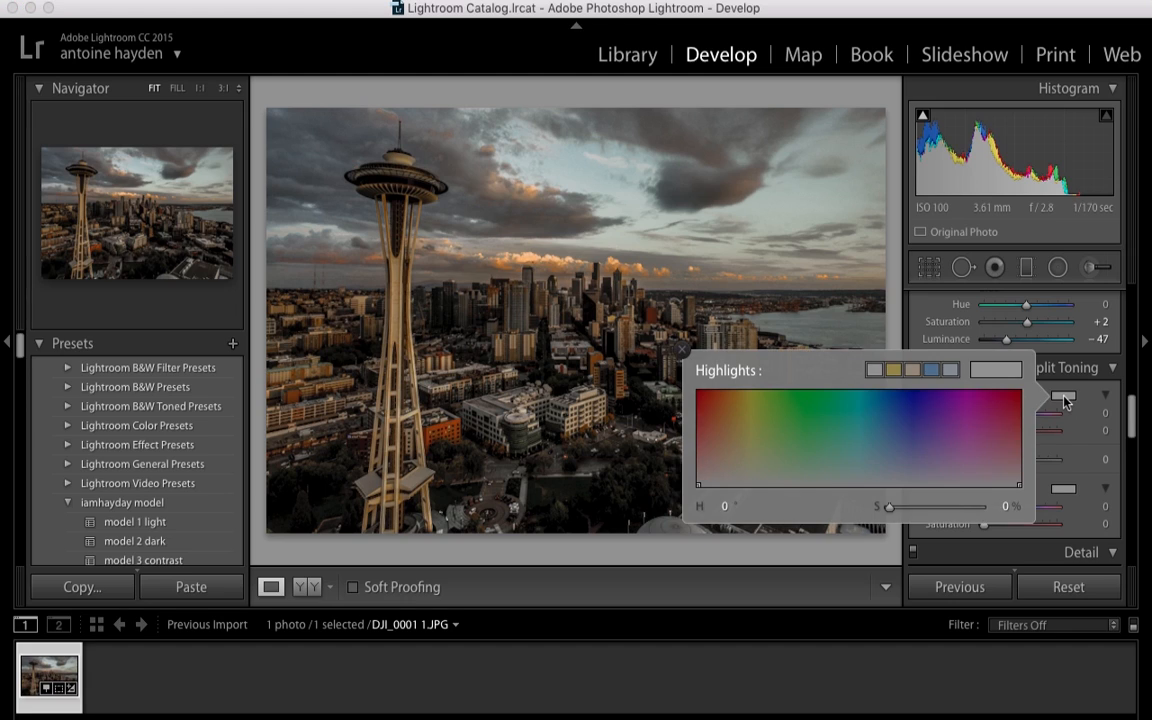
click(885, 428)
mouse_move(885, 429)
mouse_down()
mouse_move(874, 406)
mouse_move(859, 419)
mouse_move(878, 439)
mouse_move(901, 437)
mouse_move(910, 381)
mouse_move(892, 449)
mouse_move(910, 441)
mouse_up()
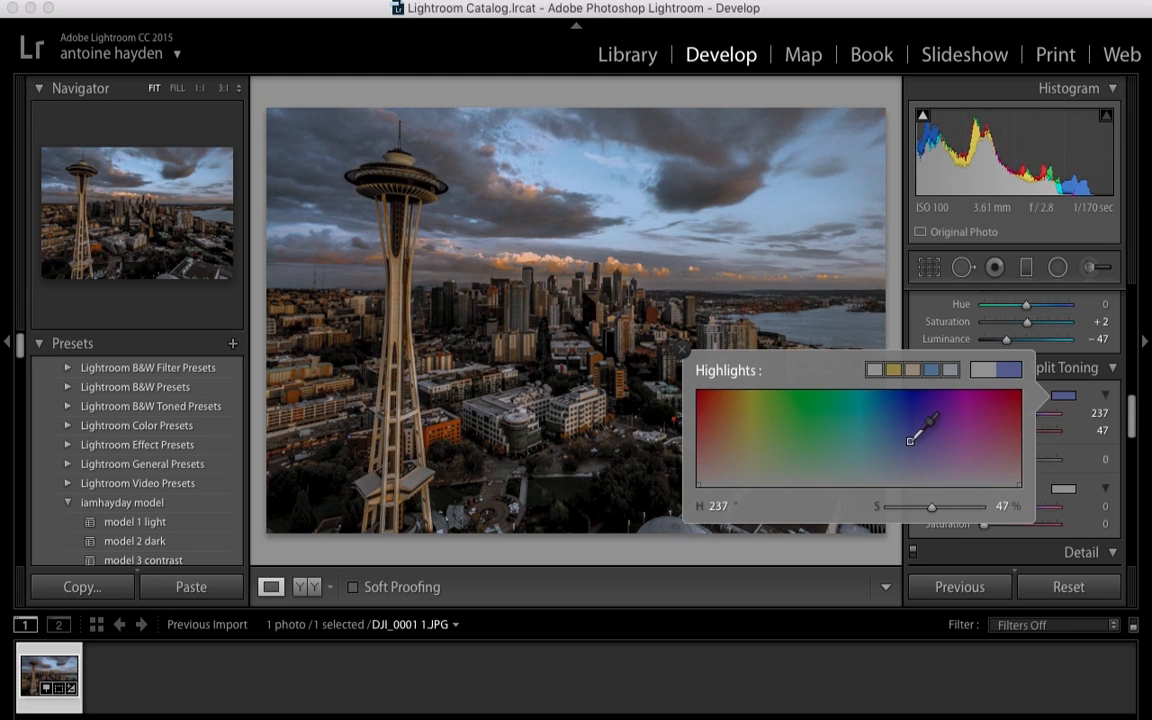
click(1087, 398)
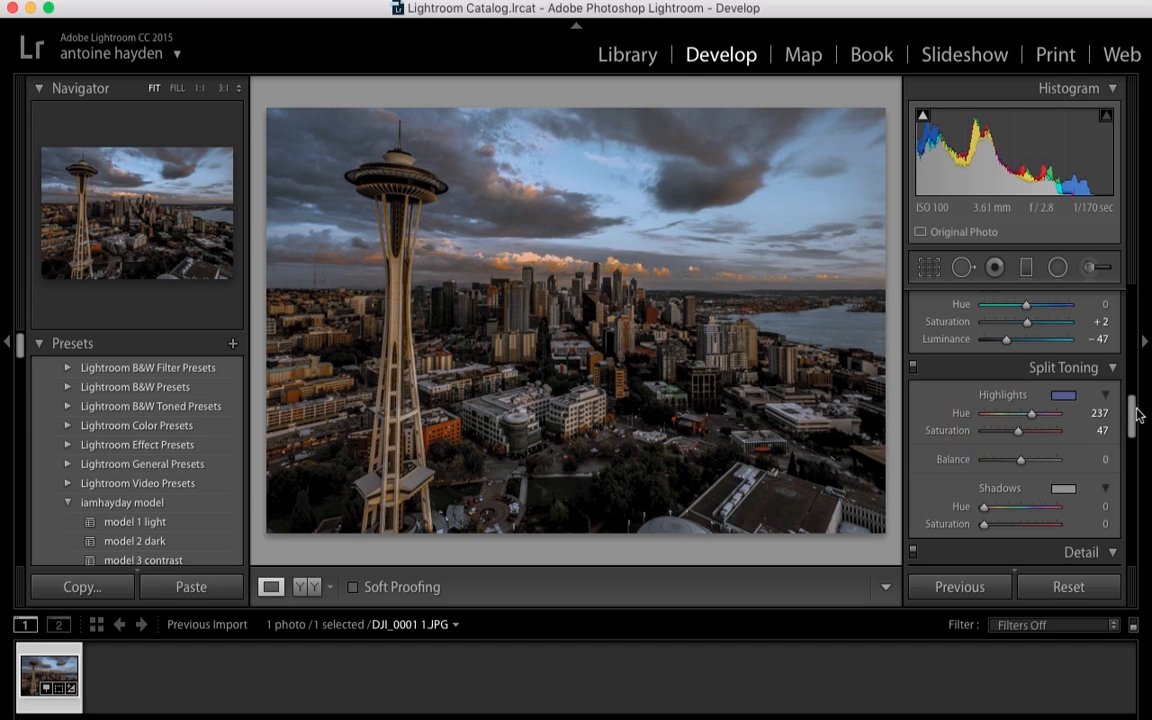
Lower the saturation of the orange color range to +15
scroll(1022, 360, up, 3)
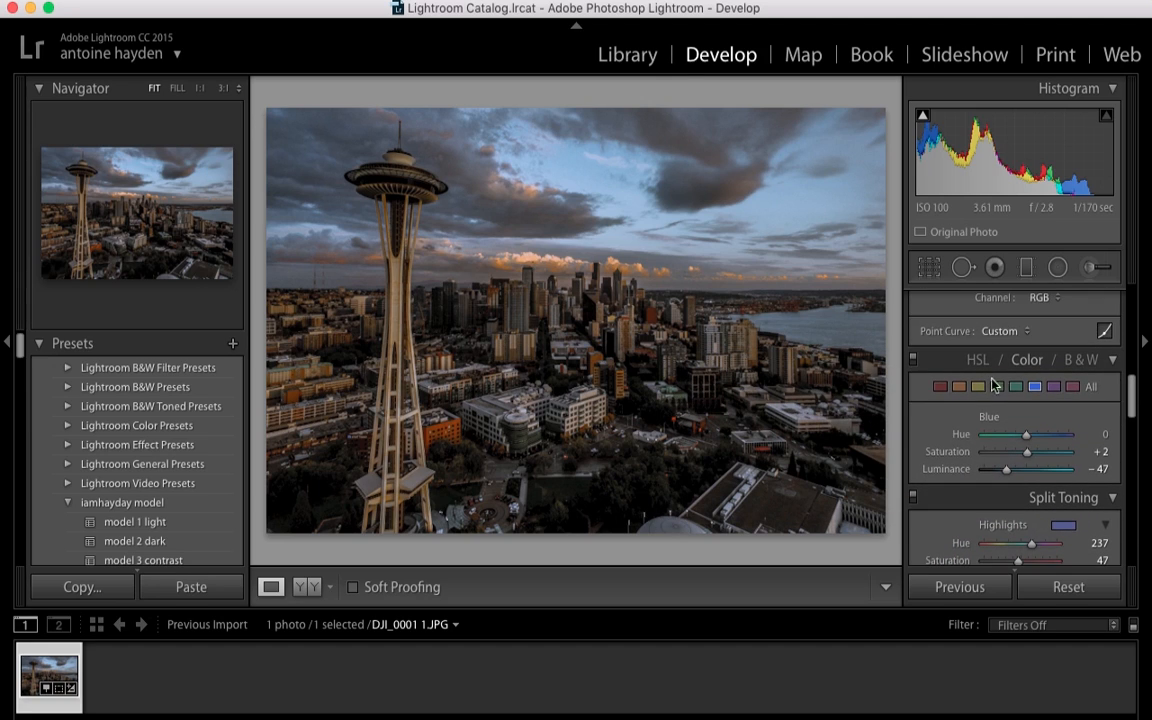
click(967, 393)
mouse_move(1027, 452)
mouse_down()
mouse_move(1003, 460)
mouse_move(1033, 460)
mouse_up()
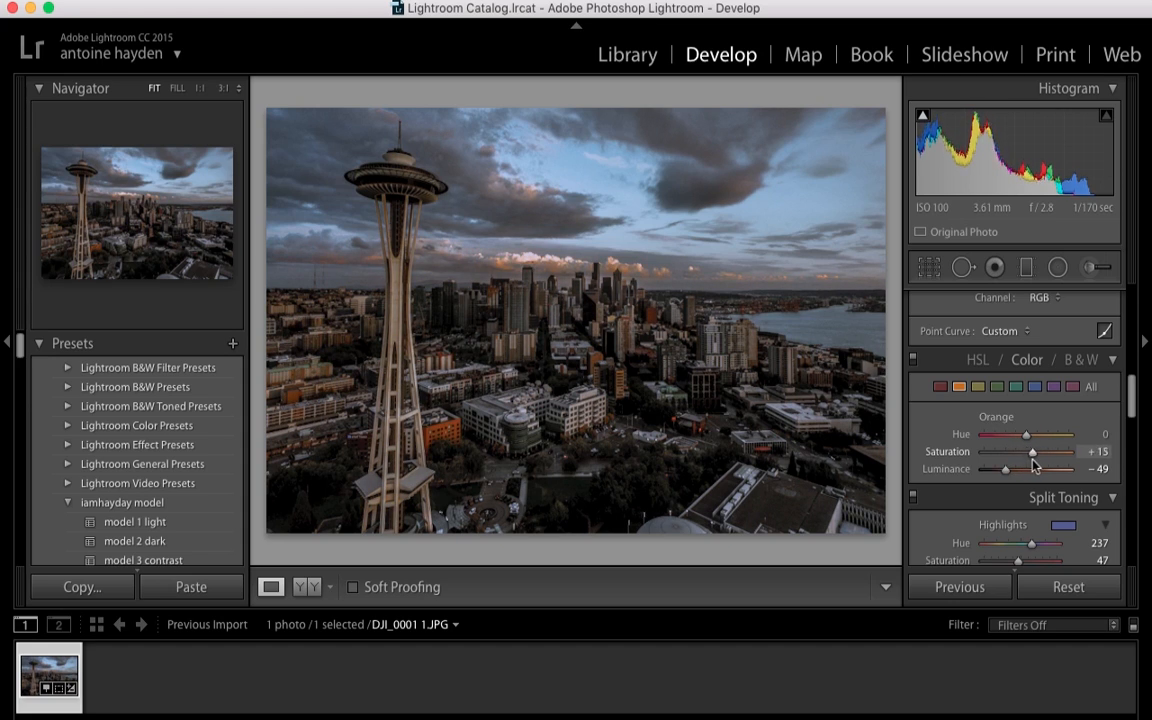
Set the sharpening amount to 80 and the luminance noise reduction to 17
drag(1130, 398, 1124, 462)
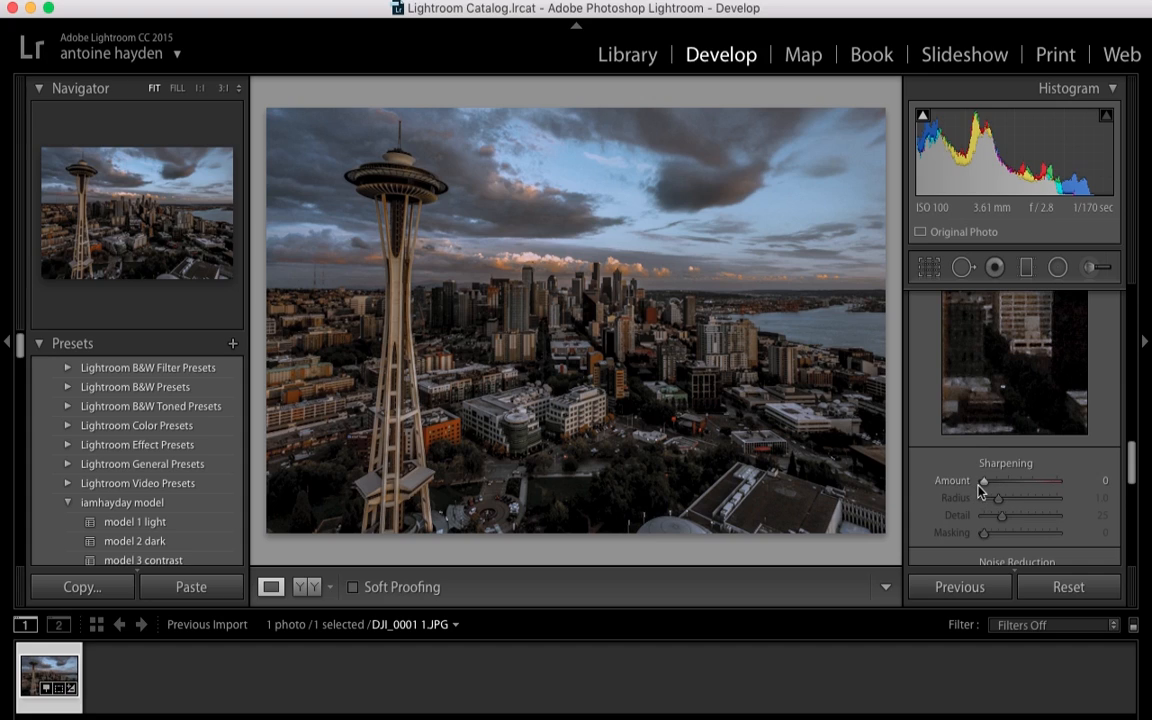
drag(984, 481, 1022, 483)
drag(1135, 458, 1135, 478)
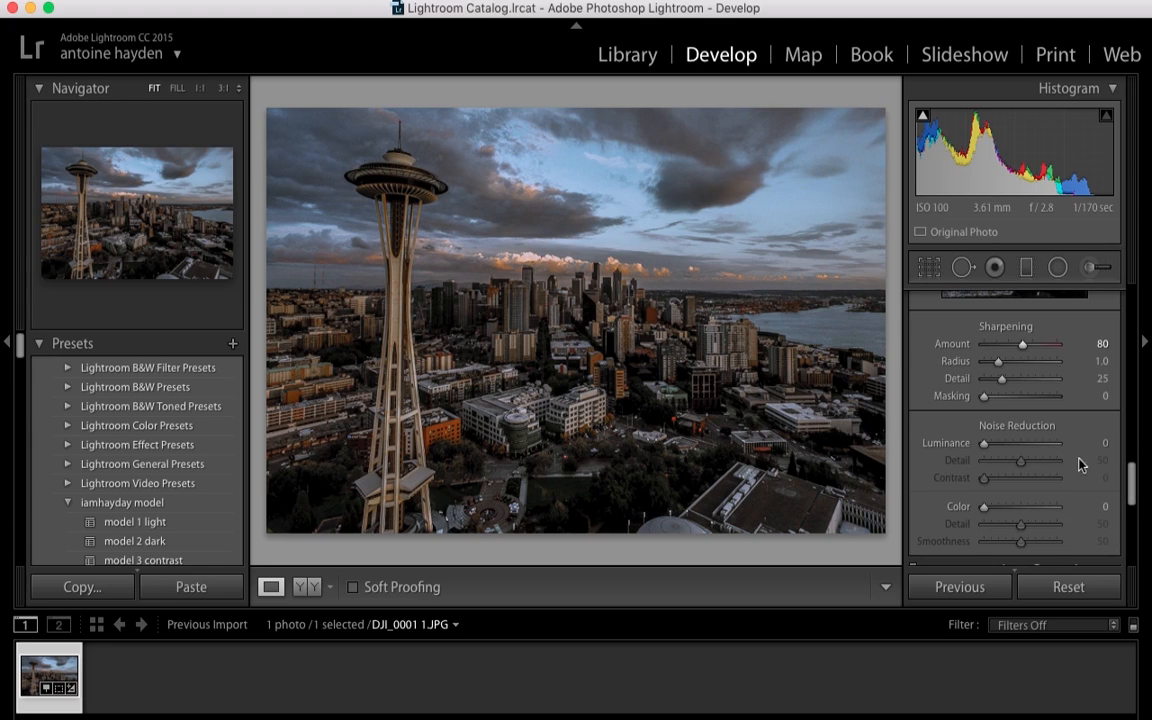
drag(984, 443, 1014, 454)
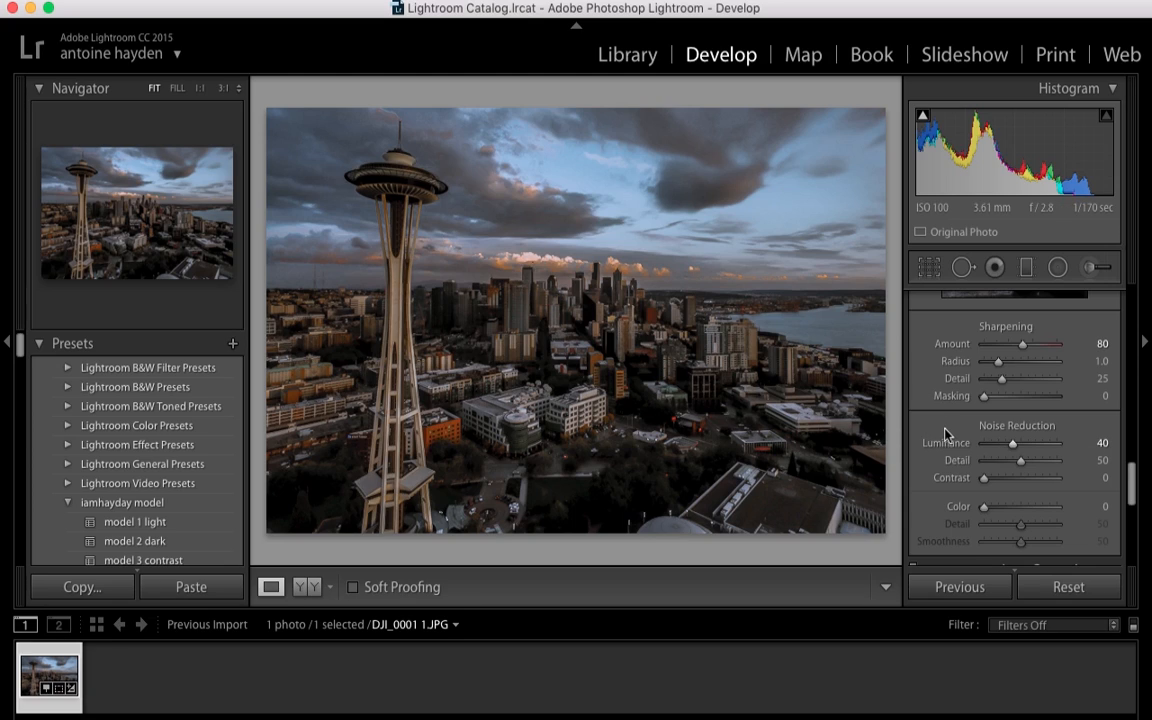
drag(1012, 444, 995, 451)
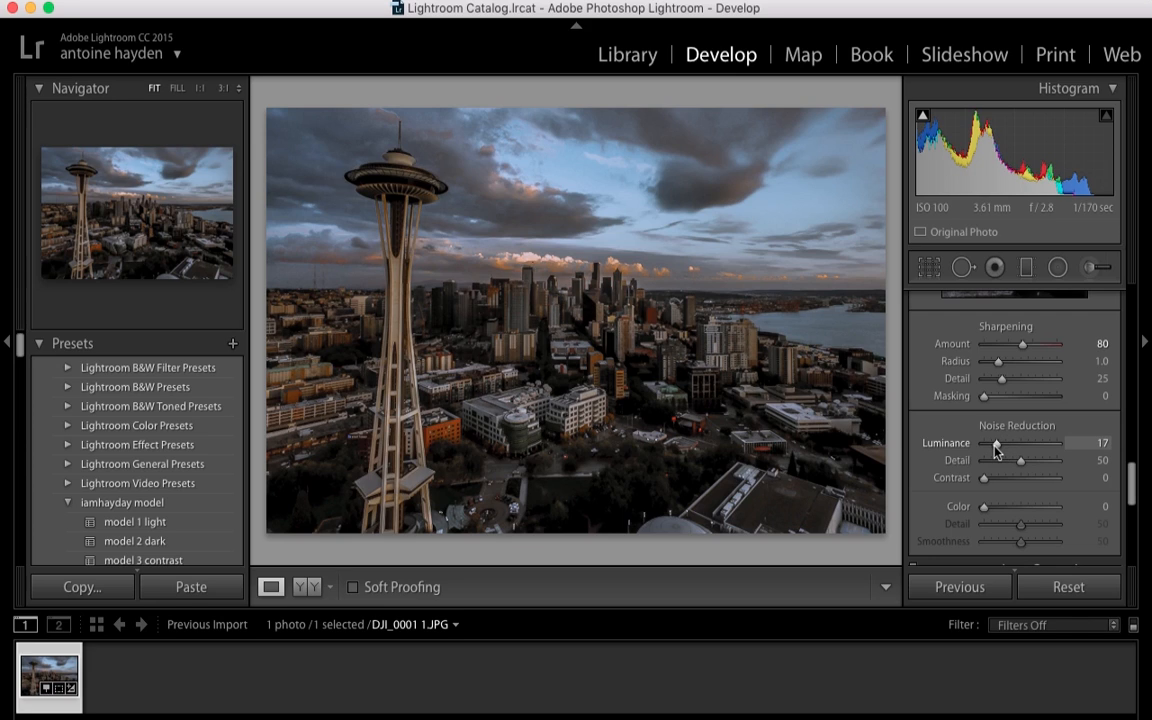
Add a dark post-crop vignette with amount -16, midpoint 0, roundness +100 and highlights 100
drag(1132, 477, 1135, 515)
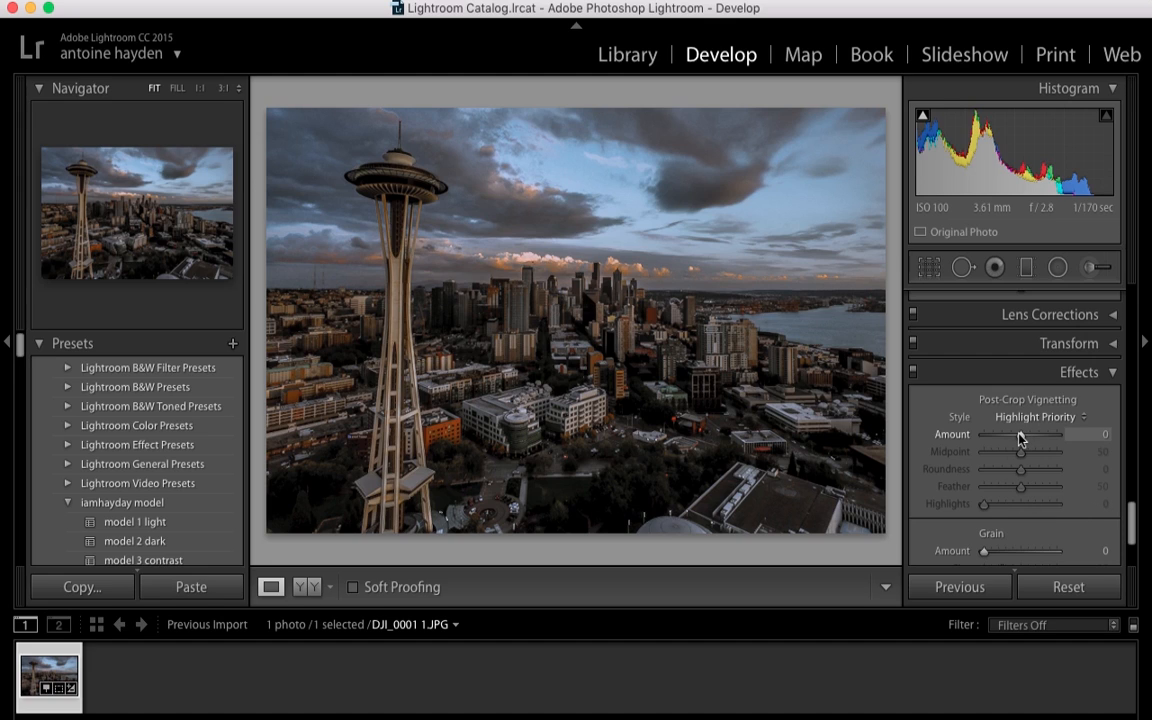
drag(1020, 437, 943, 444)
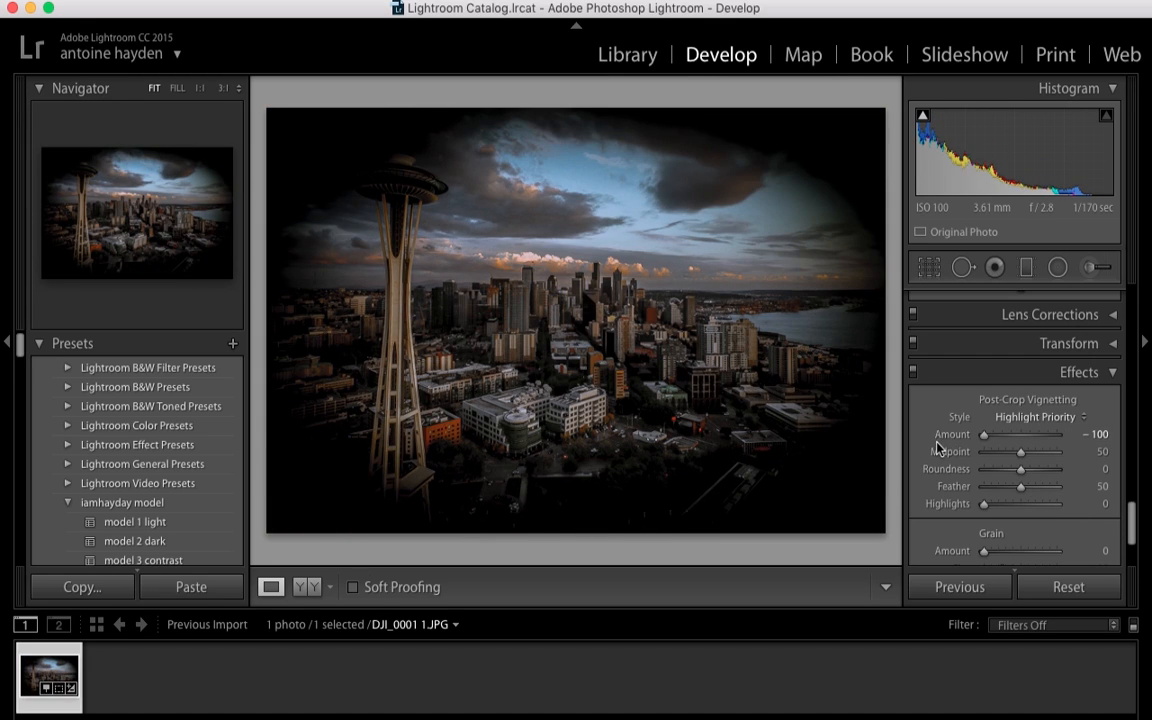
drag(1023, 456, 1113, 471)
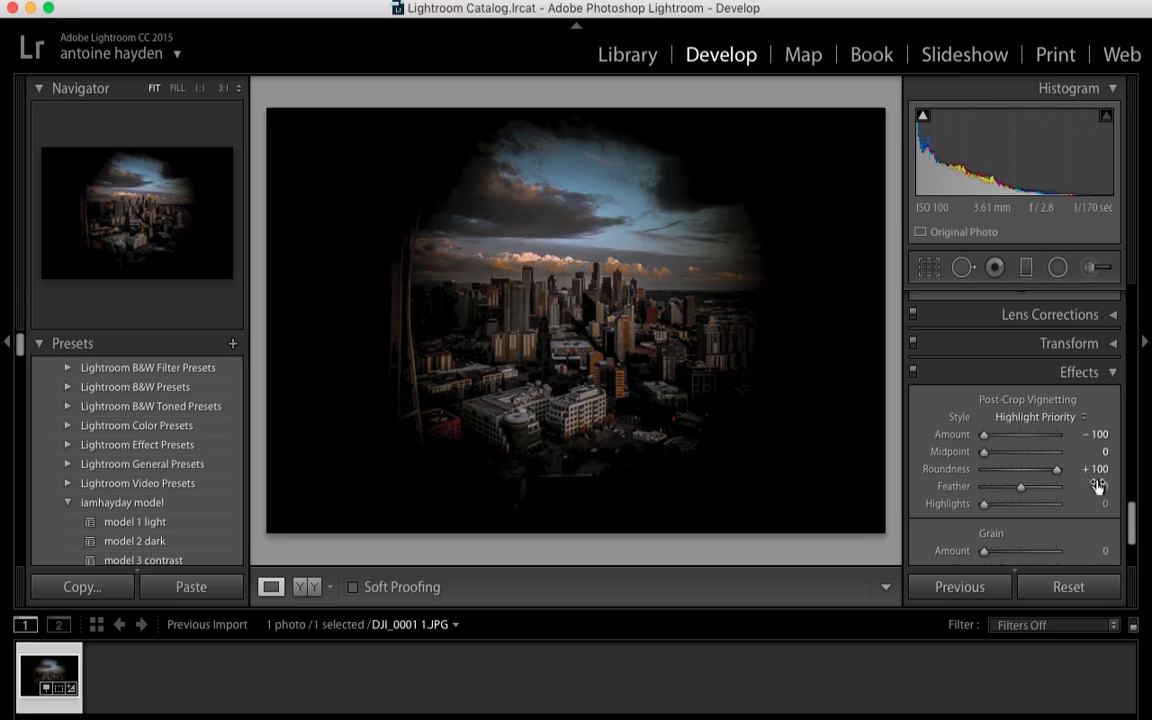
drag(985, 504, 1123, 507)
drag(985, 436, 1015, 438)
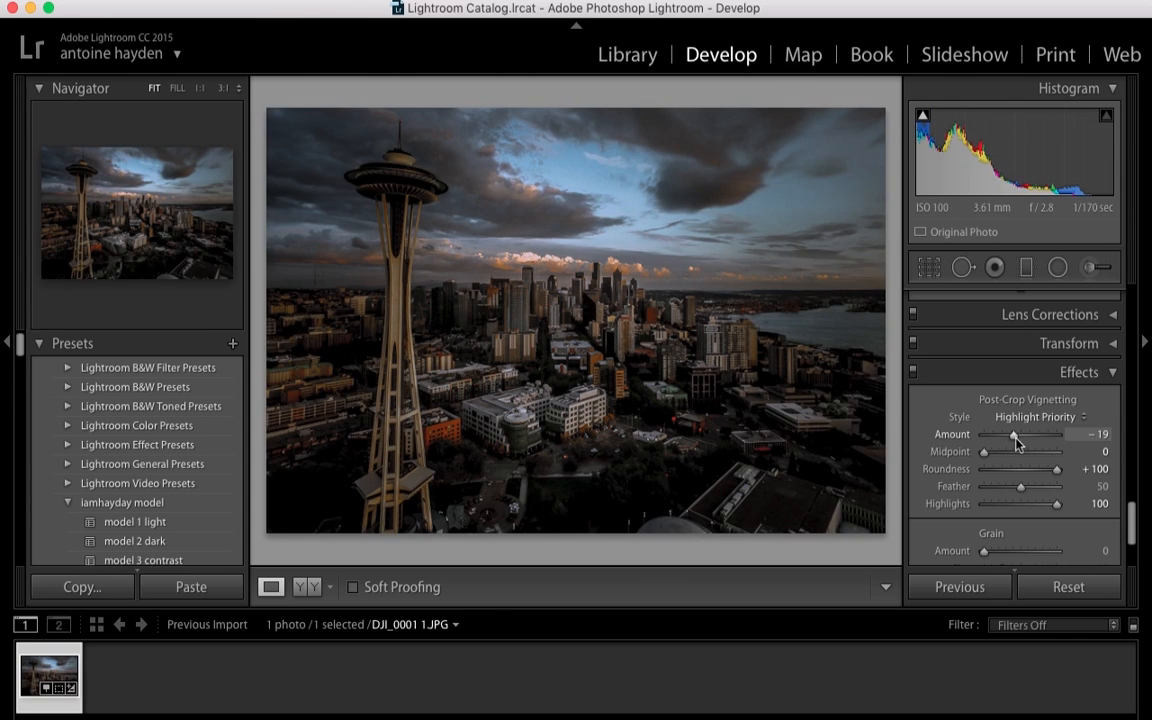
drag(1015, 440, 1017, 441)
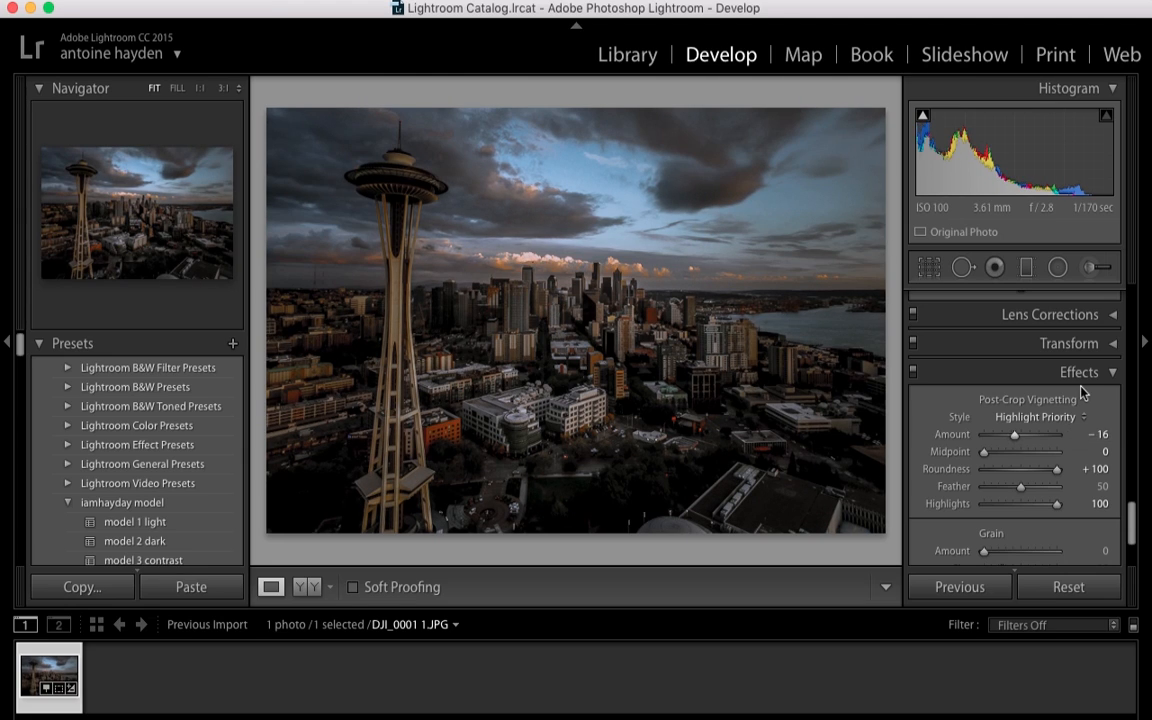
Enable the lens profile corrections for the photo
drag(1131, 535, 1133, 490)
click(1112, 483)
scroll(1124, 437, down, 3)
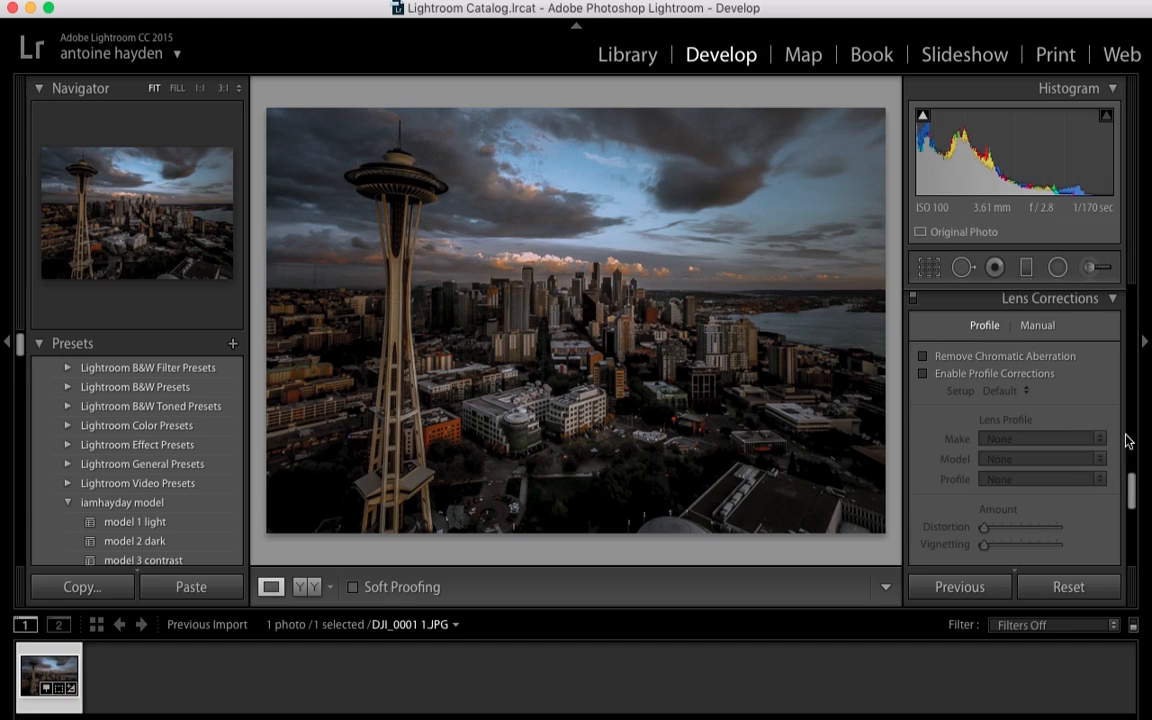
click(923, 374)
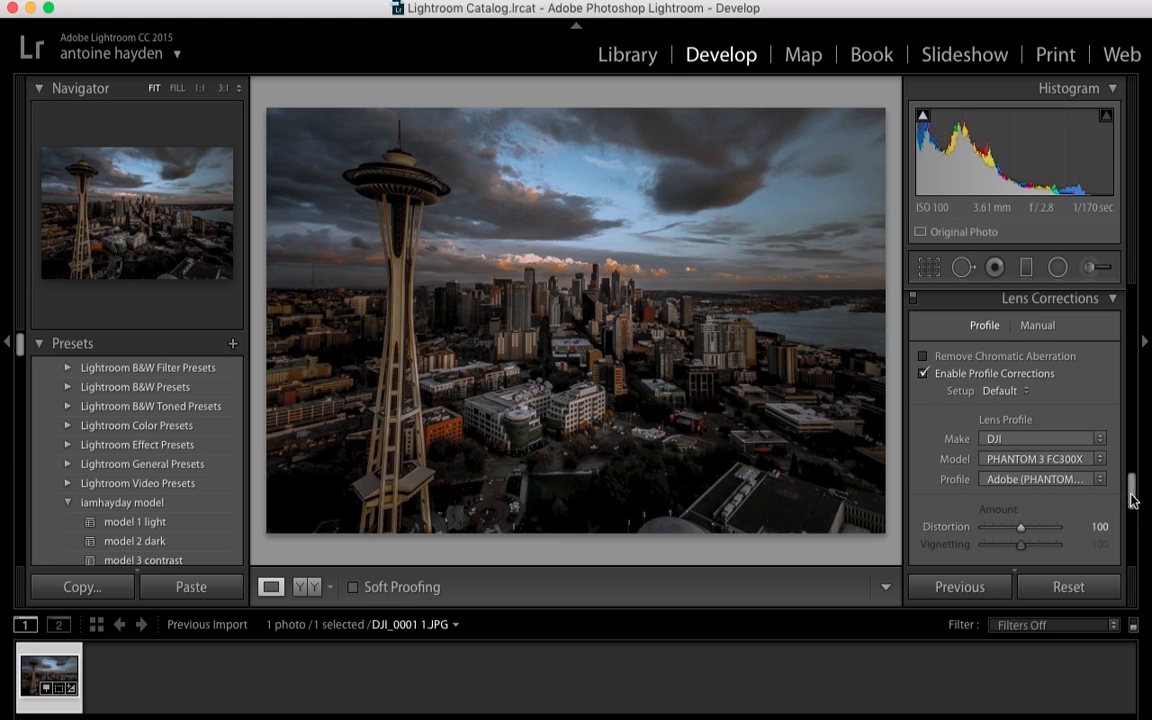
Place a wide radial filter over the skyline and tower, tilted down toward the water, and stretch its ellipse lengthwise
drag(1132, 493, 1144, 297)
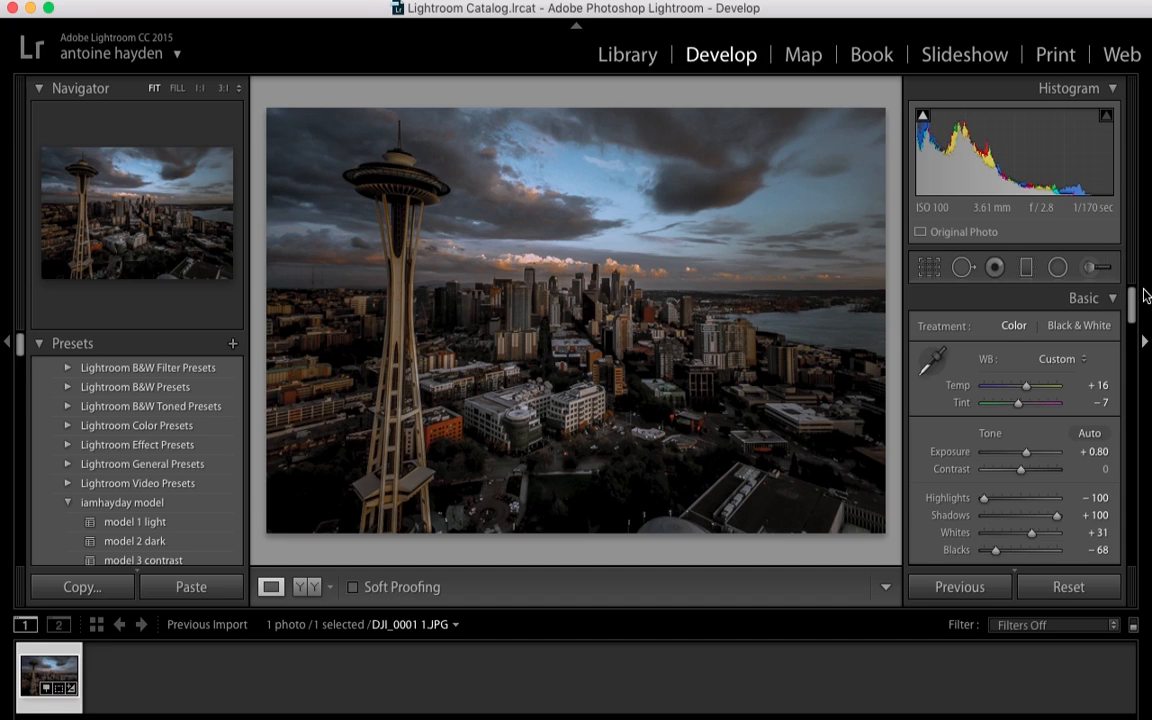
click(1060, 276)
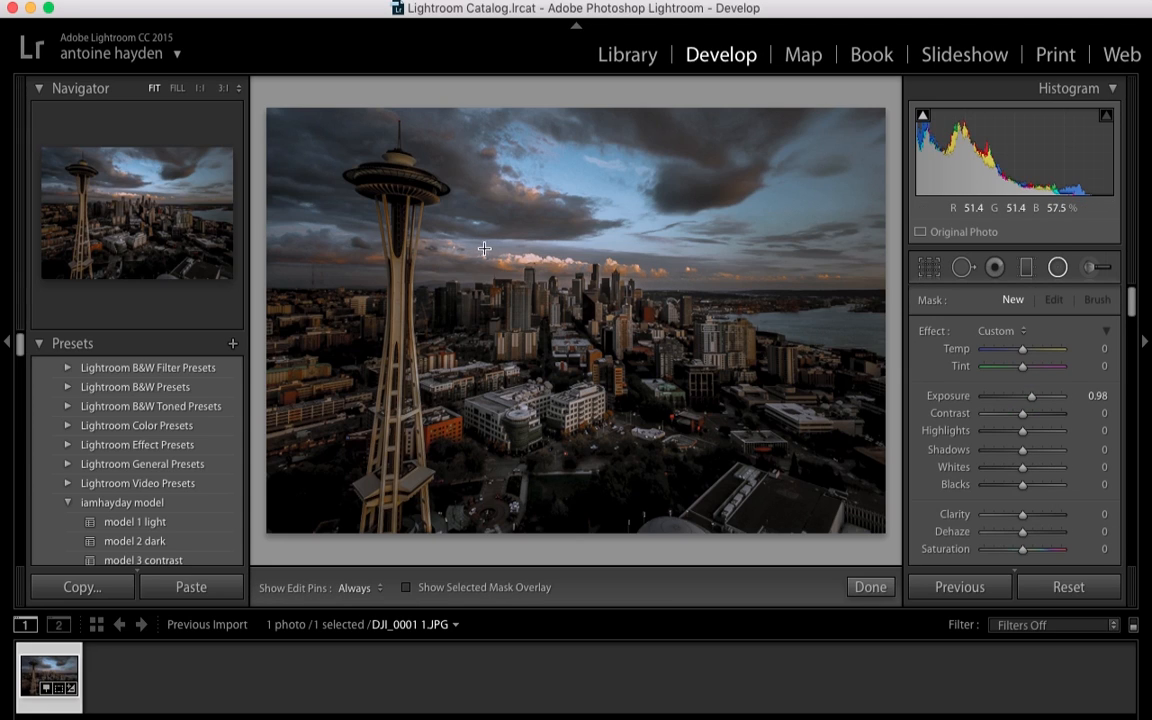
drag(472, 268, 767, 356)
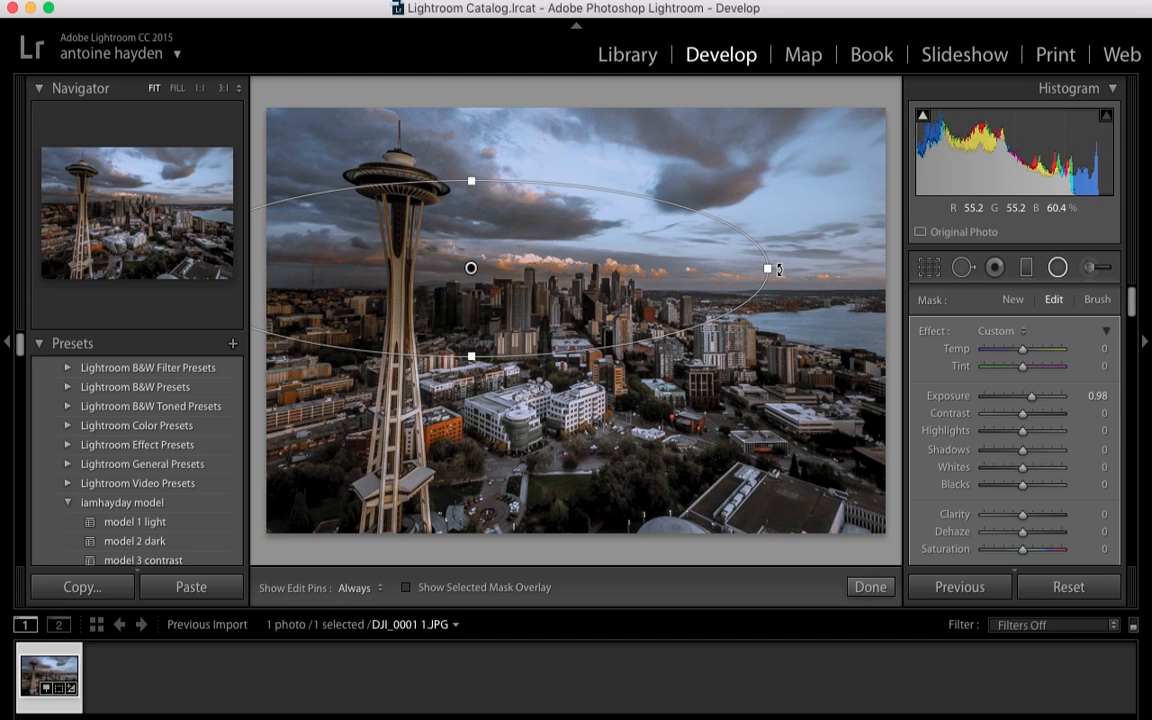
drag(779, 269, 788, 362)
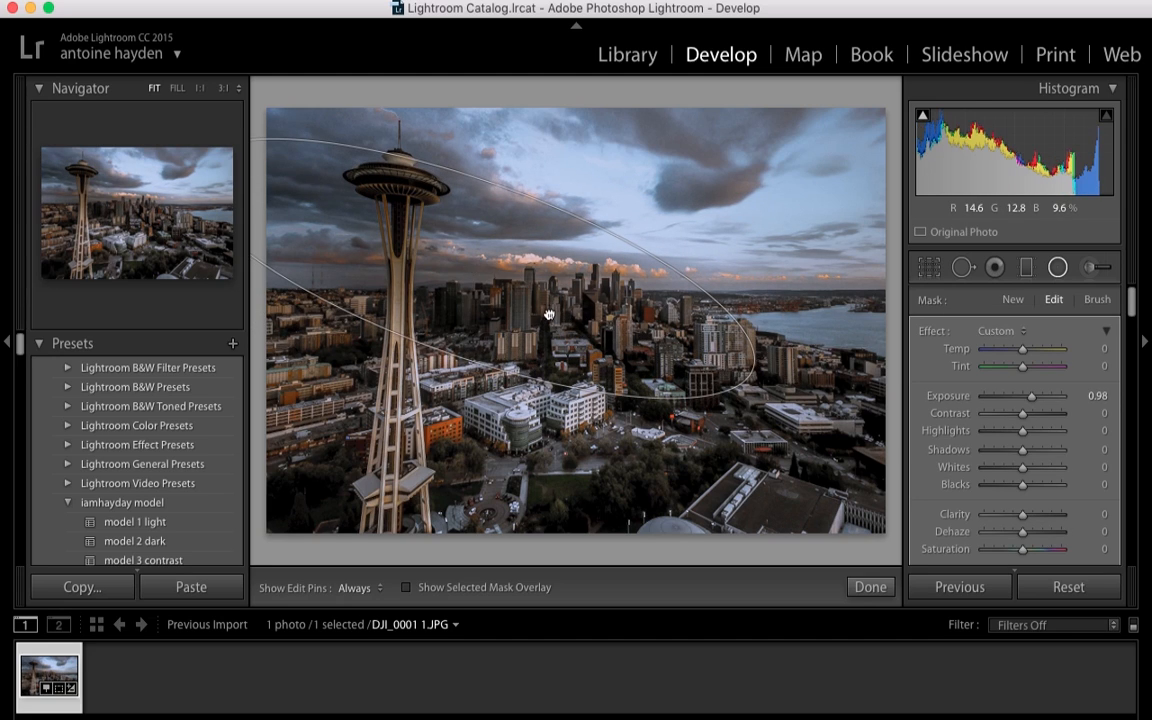
drag(580, 322, 605, 318)
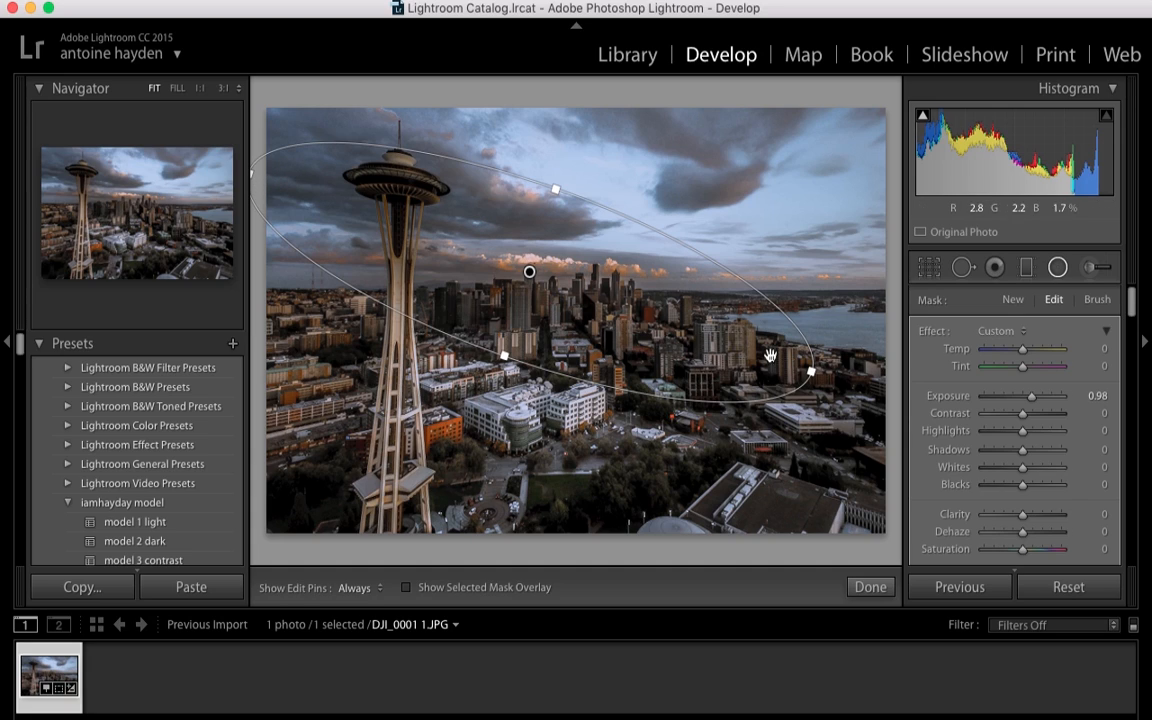
drag(808, 372, 864, 396)
drag(701, 354, 660, 333)
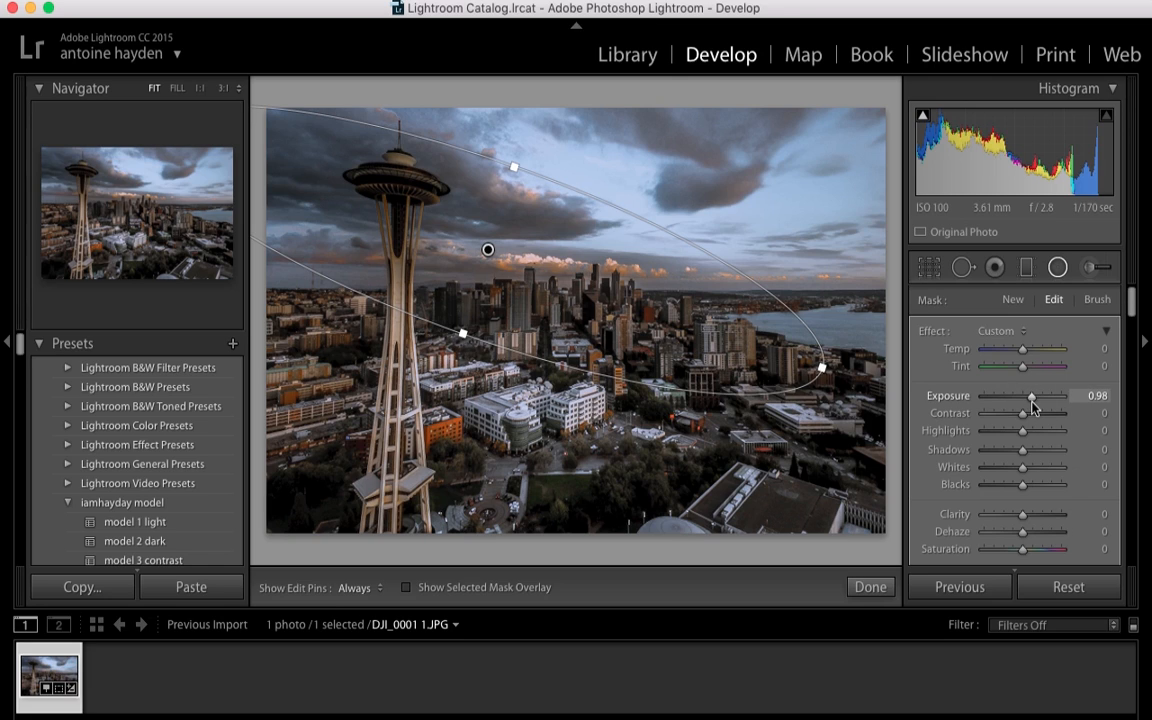
Darken the area outside the ellipse with a filter exposure of -1.49, and raise the photo's overall exposure to +1.55
drag(1028, 404, 1015, 405)
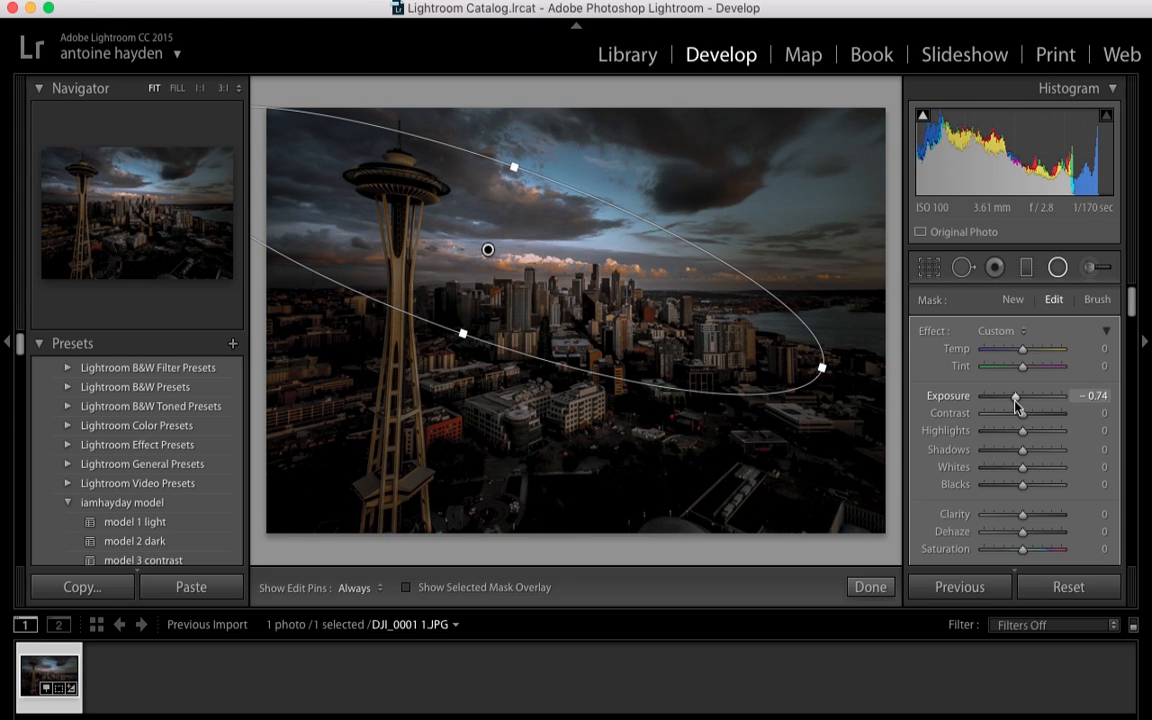
drag(1016, 404, 1013, 404)
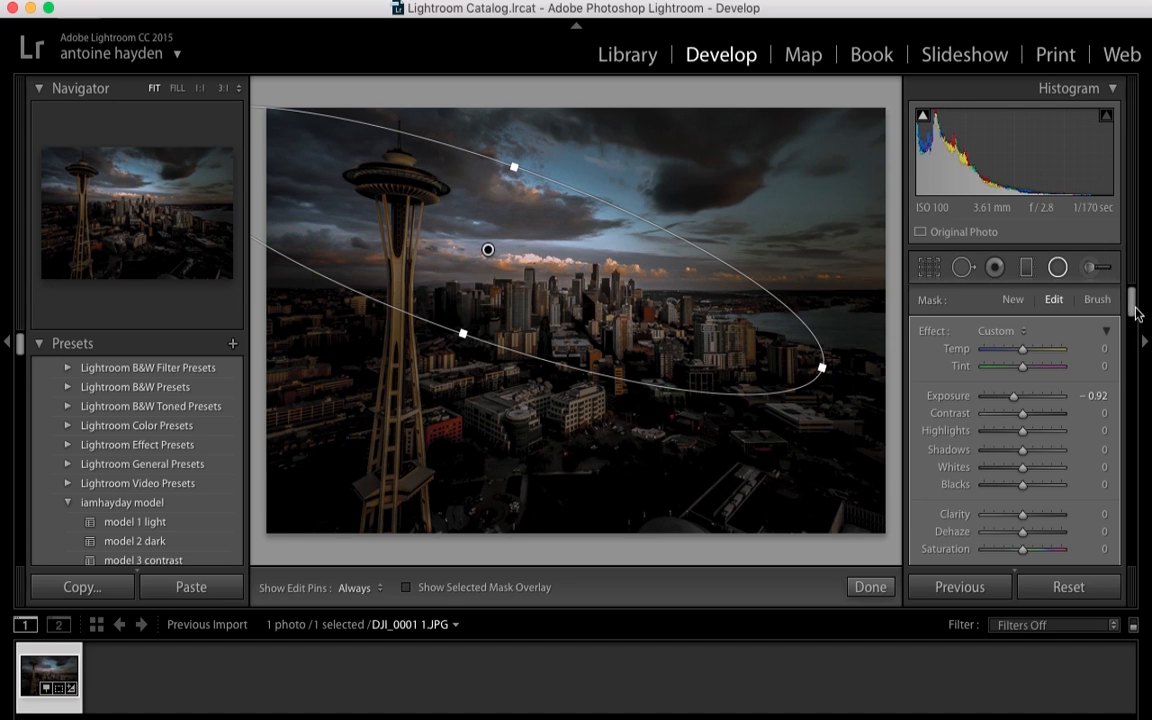
scroll(1136, 313, down, 10)
drag(1025, 489, 1034, 493)
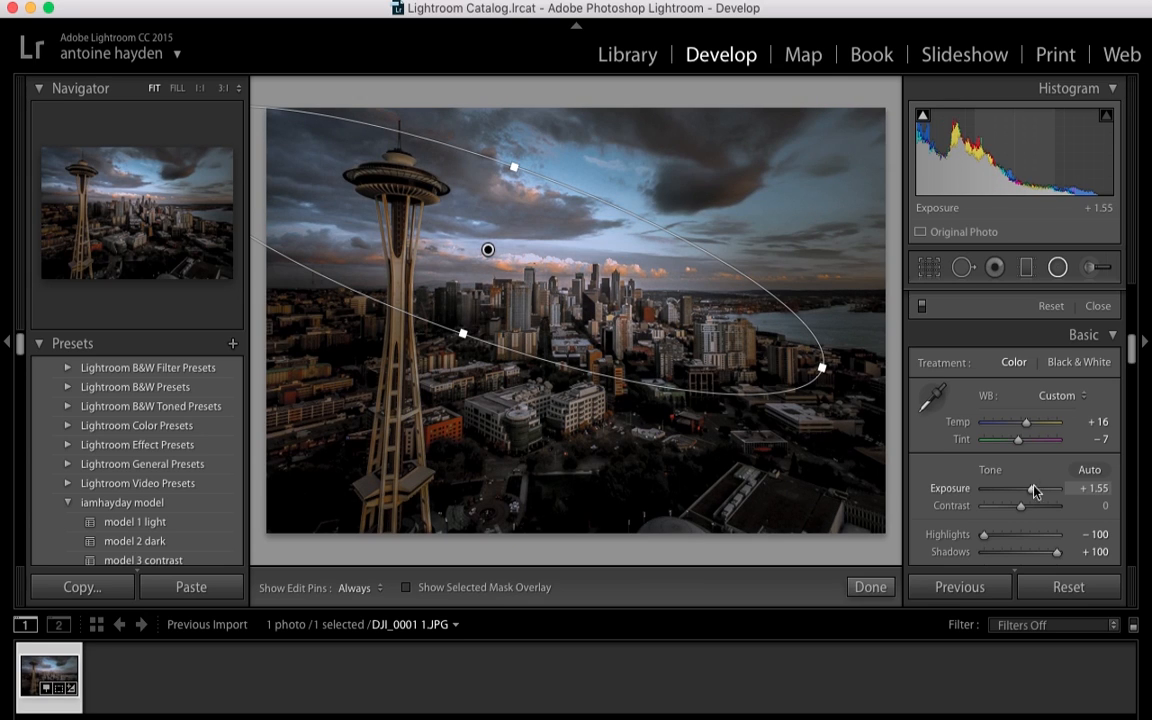
drag(1126, 357, 1126, 315)
drag(1013, 400, 1010, 400)
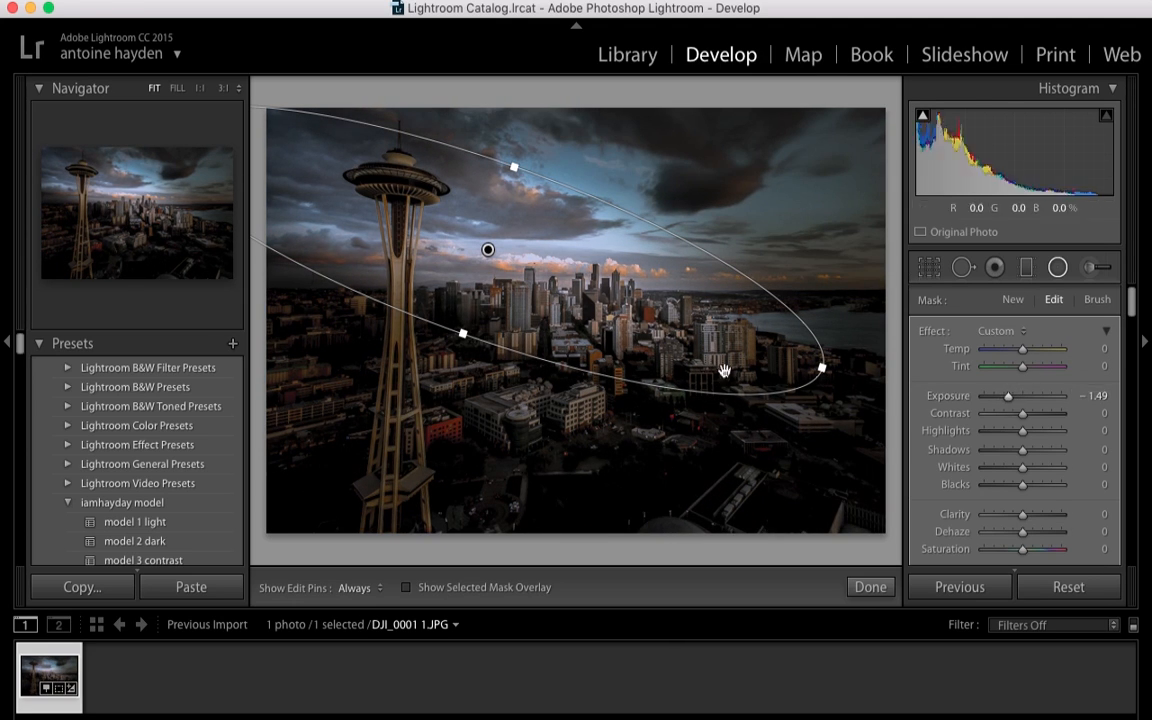
Narrow the radial filter's ellipse, tilt it more steeply and recentre it on the downtown buildings
drag(508, 274, 514, 281)
drag(545, 186, 543, 195)
drag(536, 240, 526, 254)
drag(849, 404, 854, 440)
drag(705, 358, 728, 352)
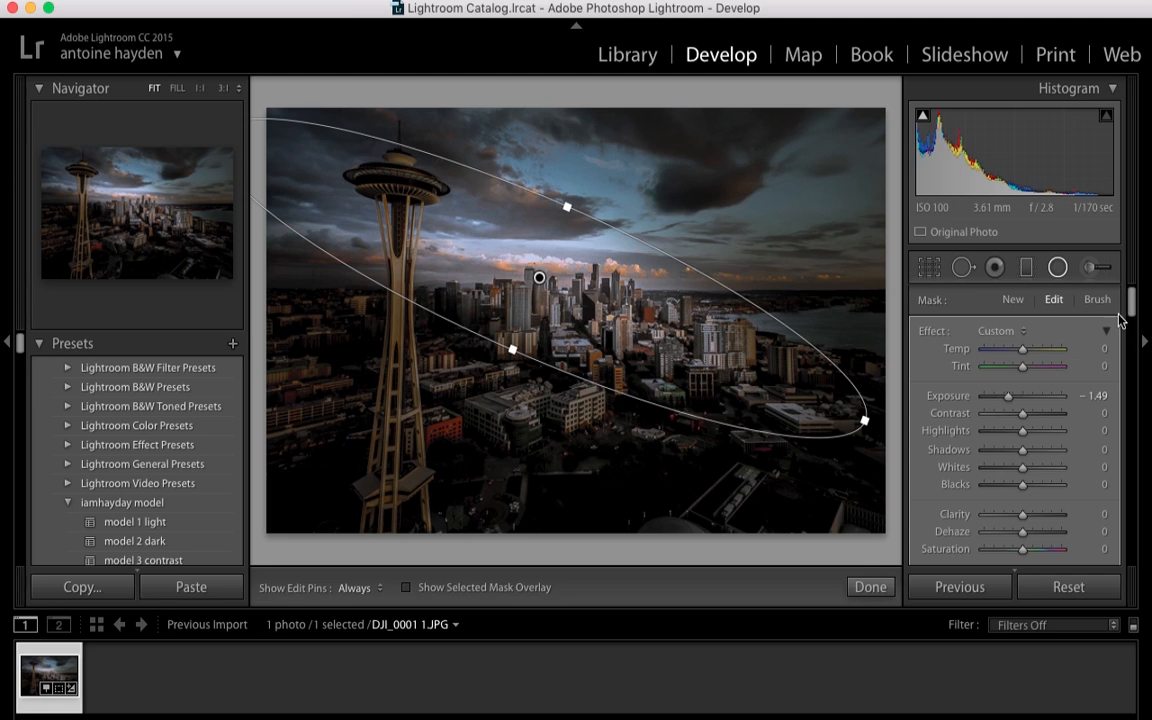
Soften the radial filter's edge by setting its feather to 65
drag(1131, 309, 1137, 341)
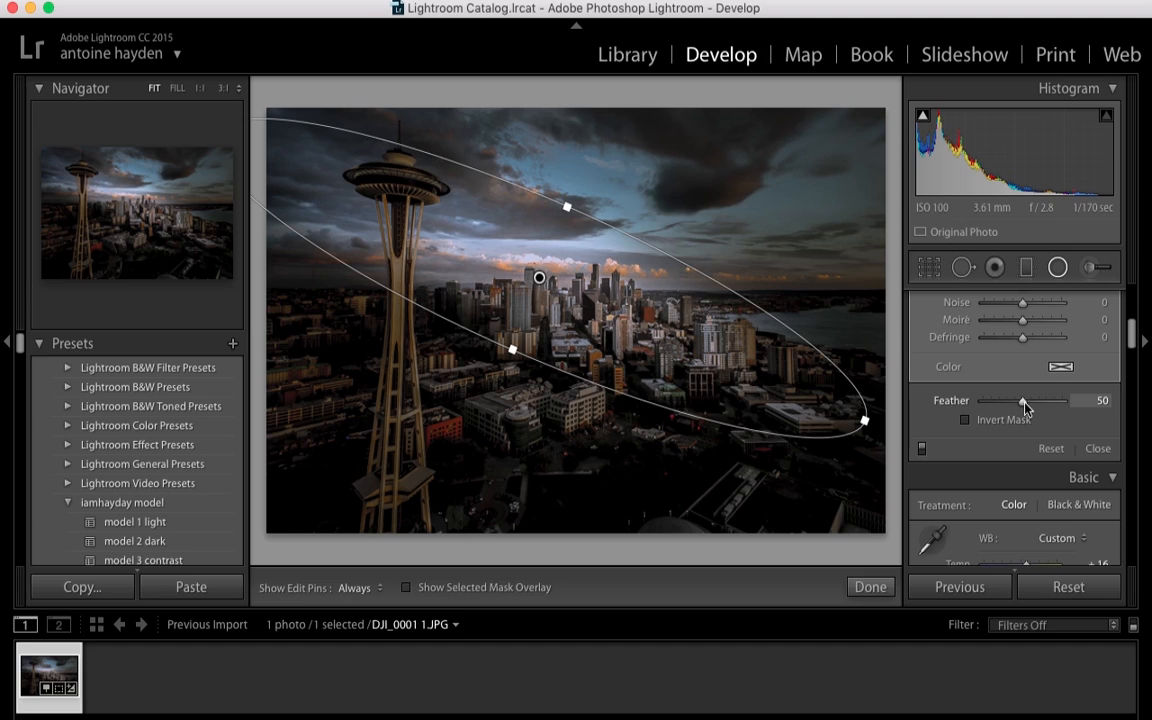
drag(1031, 404, 905, 417)
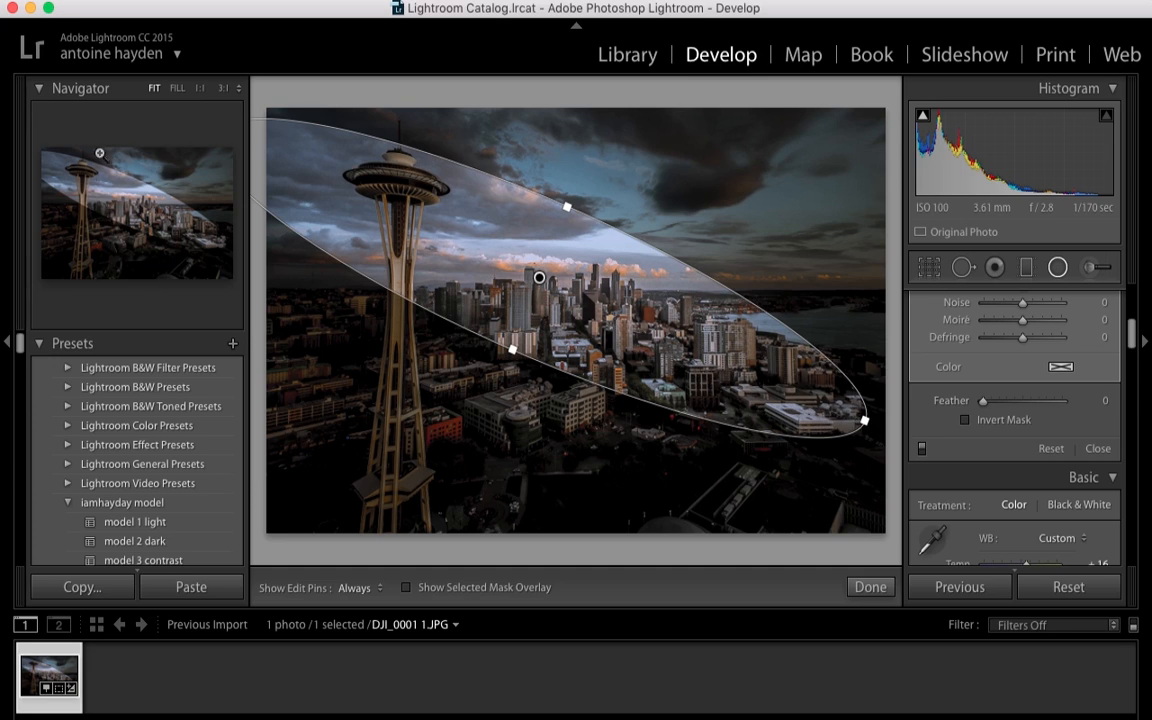
drag(984, 401, 1037, 414)
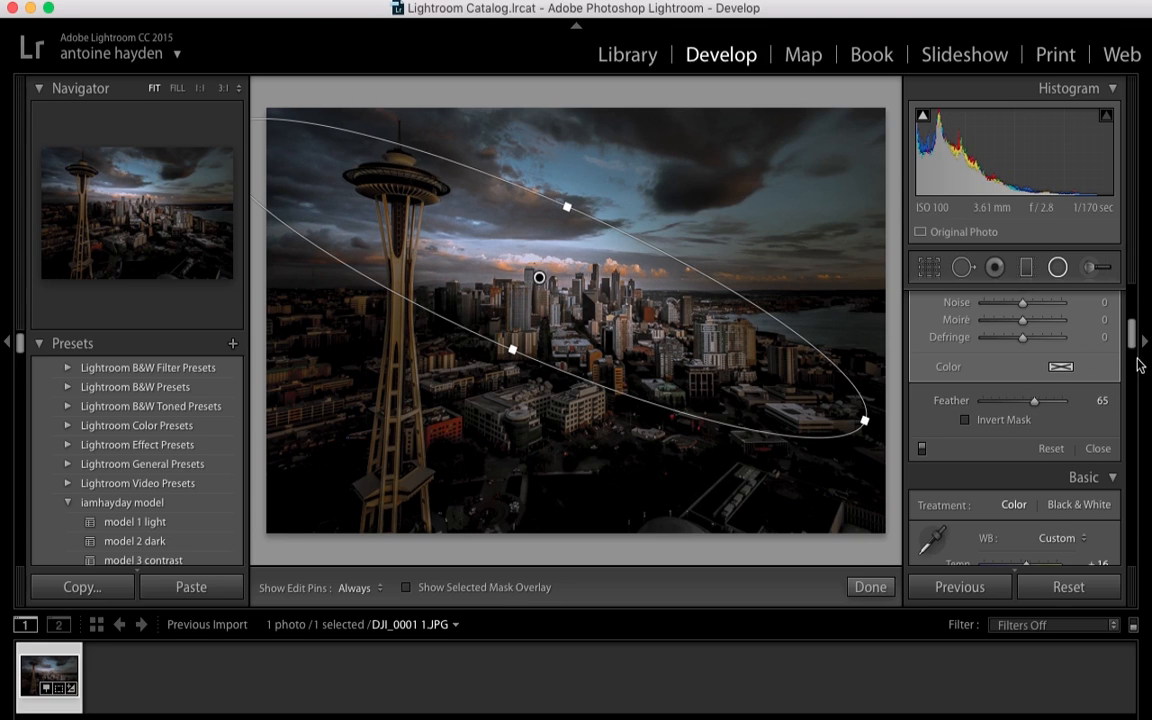
Set the radial filter to clarity 100, blacks 2, highlights -100 and shadows 100, then shift its ellipse slightly right and finish the filter
drag(1133, 328, 1132, 310)
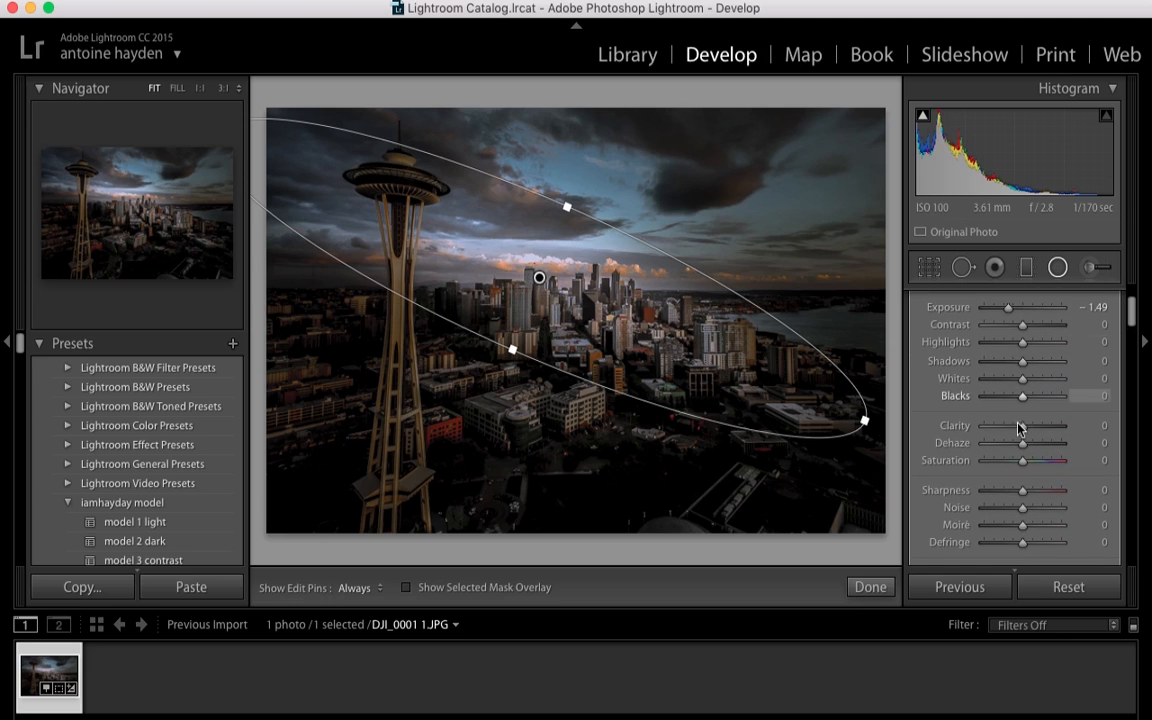
drag(1025, 432, 1062, 432)
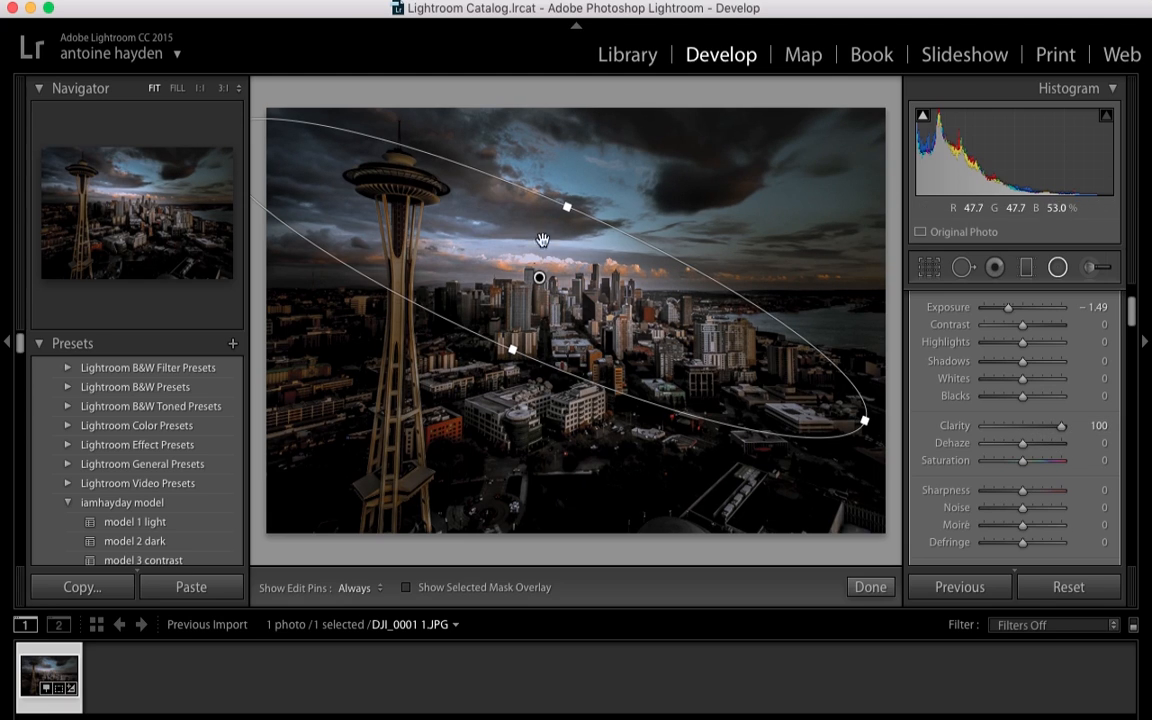
mouse_move(1019, 400)
mouse_down()
mouse_move(1008, 404)
mouse_move(1033, 405)
mouse_move(1022, 405)
mouse_up()
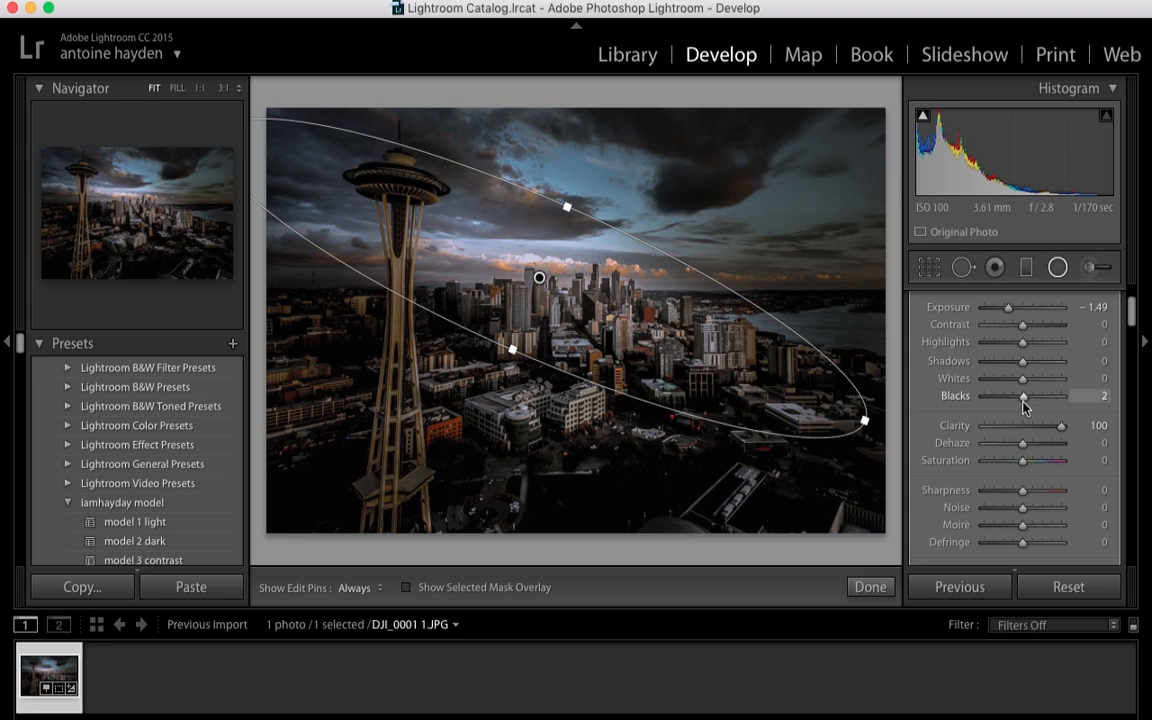
drag(1022, 342, 941, 339)
drag(1022, 361, 1070, 377)
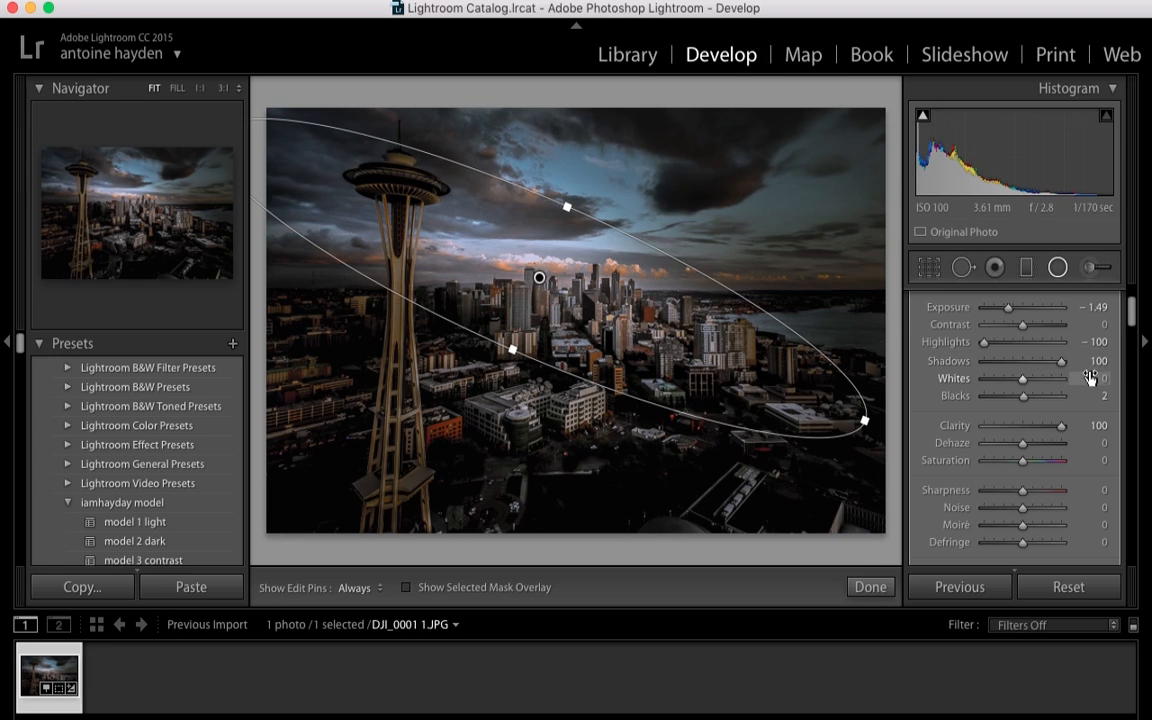
mouse_move(548, 286)
mouse_down()
mouse_move(563, 301)
mouse_move(563, 291)
mouse_up()
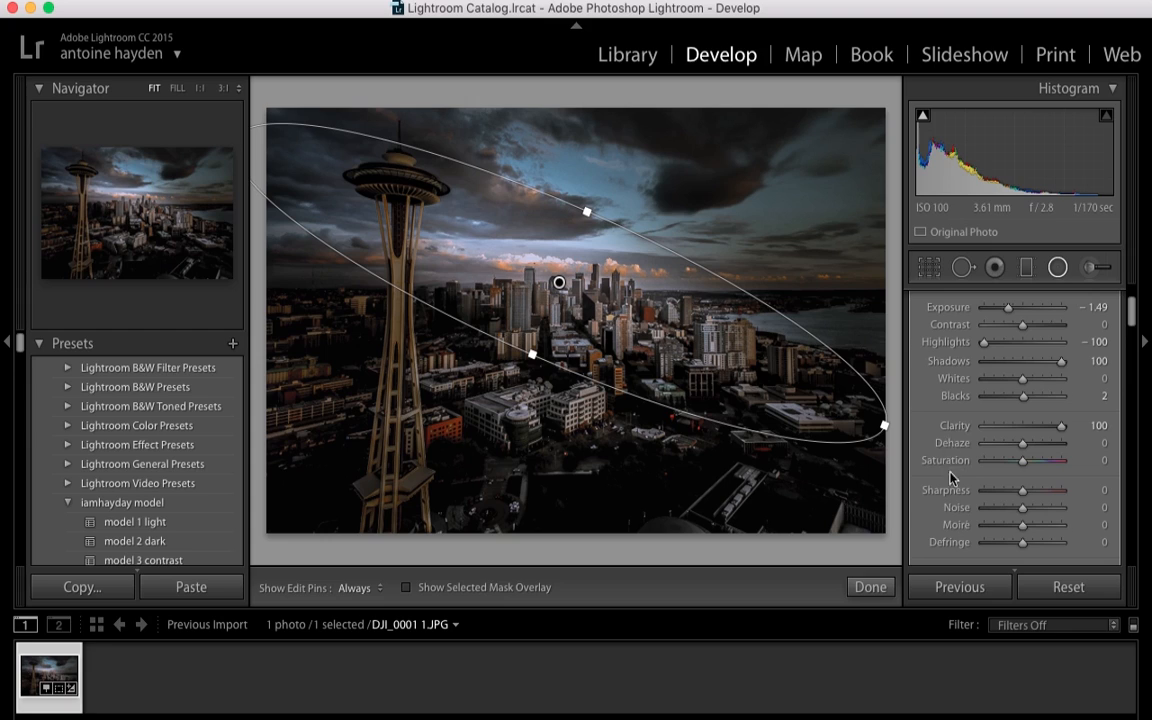
click(880, 588)
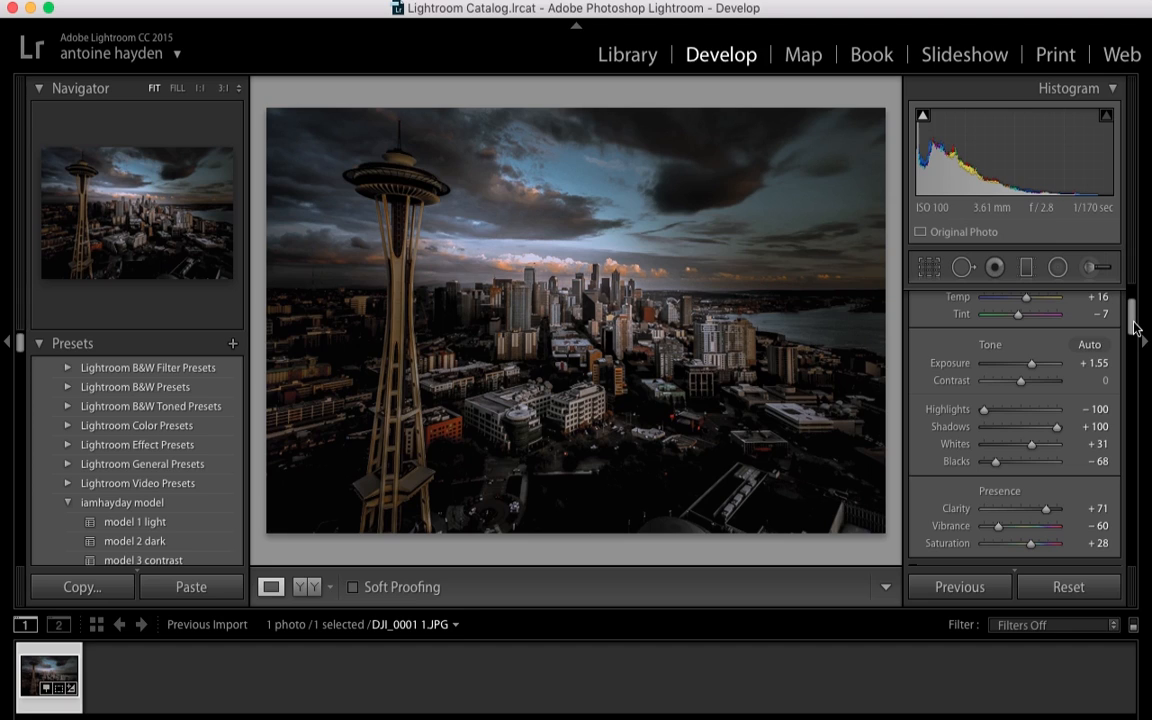
Compare the photo before and after editing in the side-by-side, stacked and split layouts
click(307, 588)
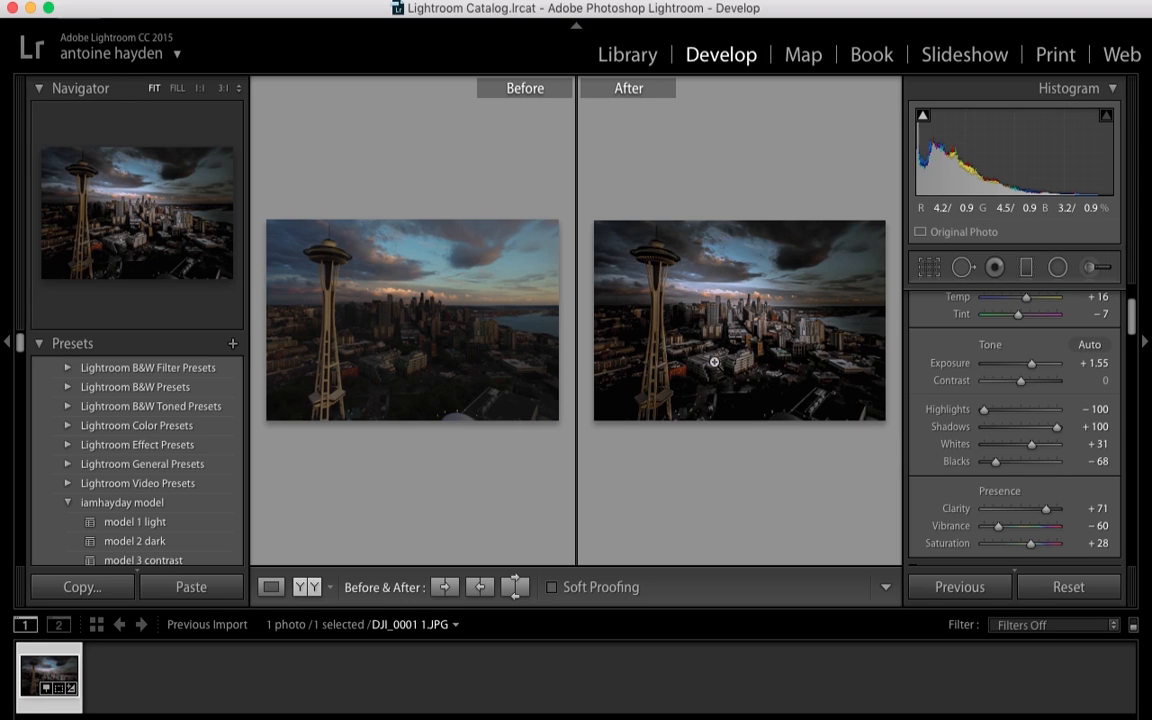
click(310, 592)
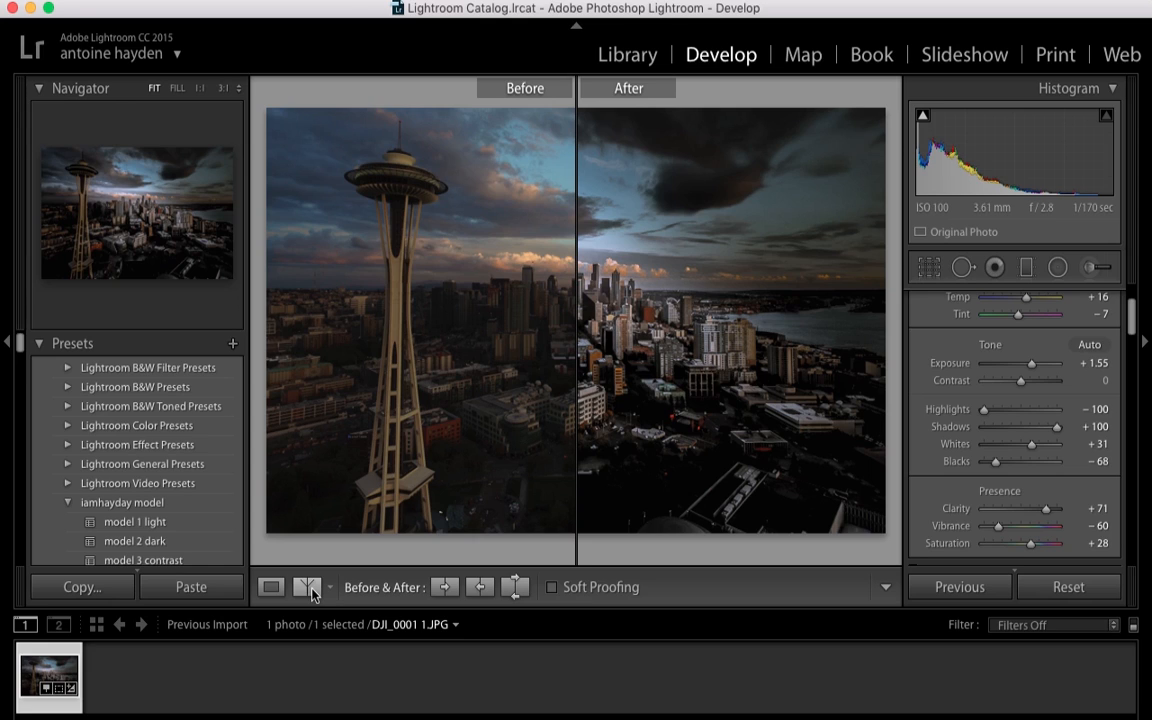
click(310, 592)
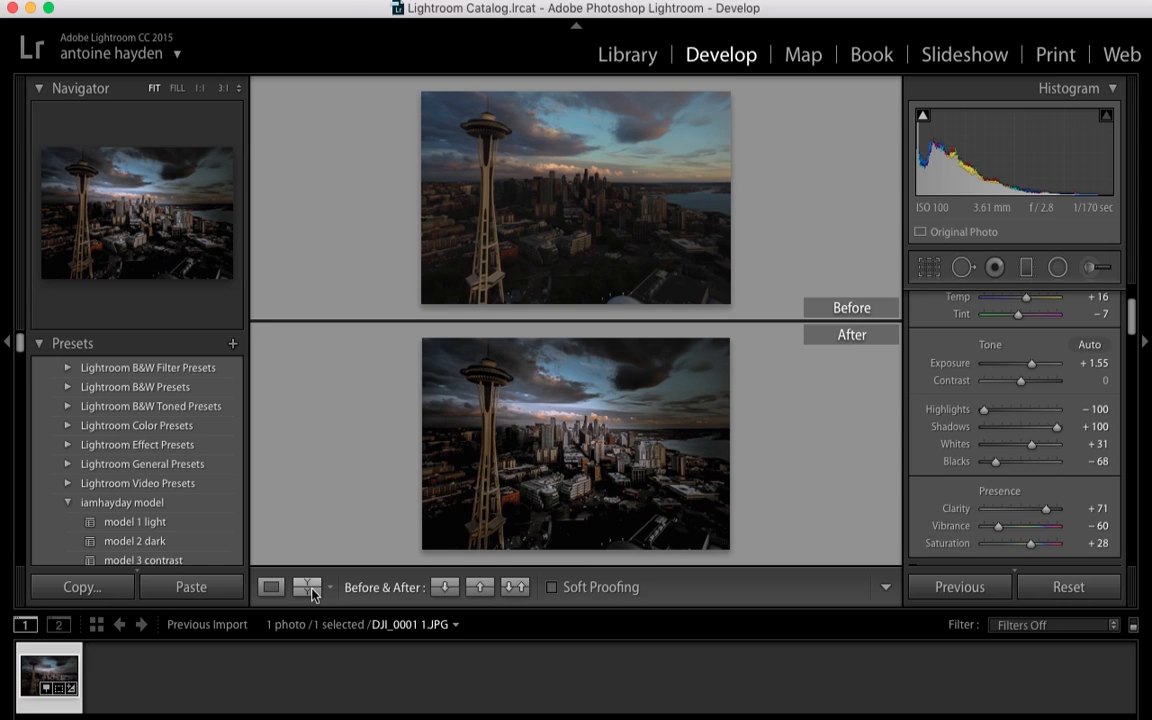
click(312, 592)
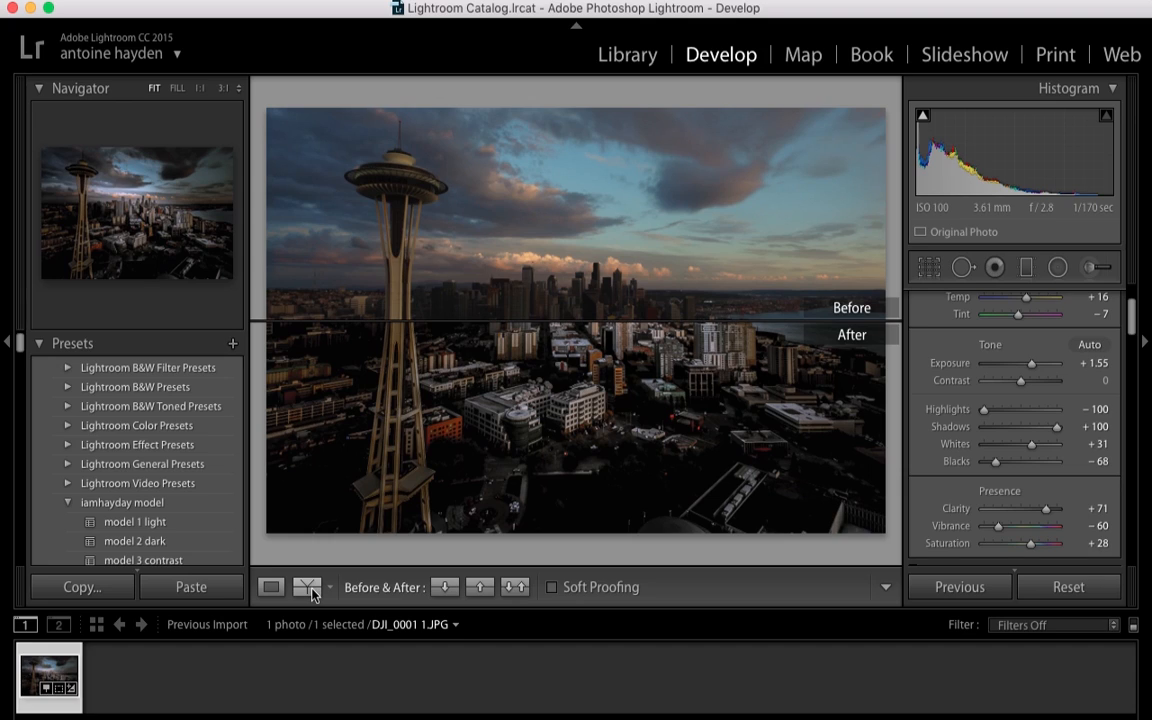
click(312, 592)
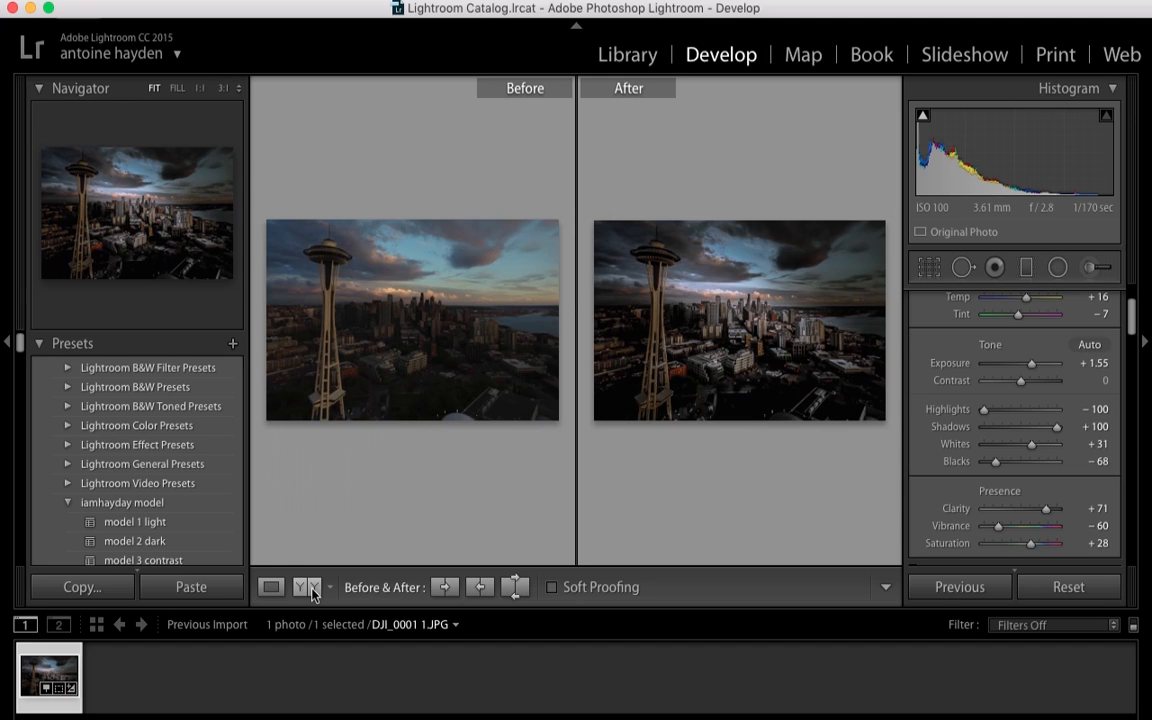